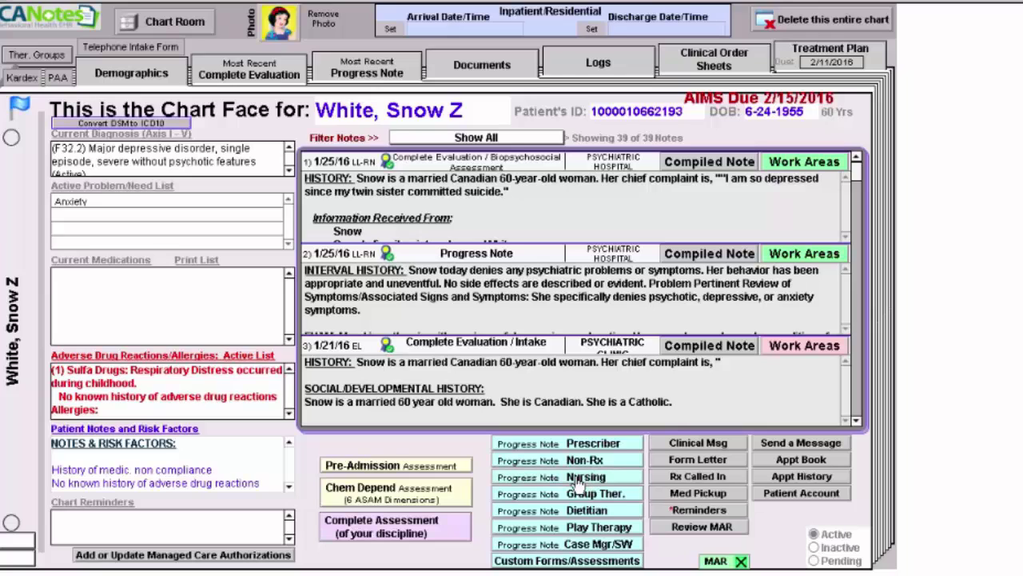
Start a nursing progress note from the patient's chart and delete the INTERVAL HISTORY heading from the note text.
click(577, 478)
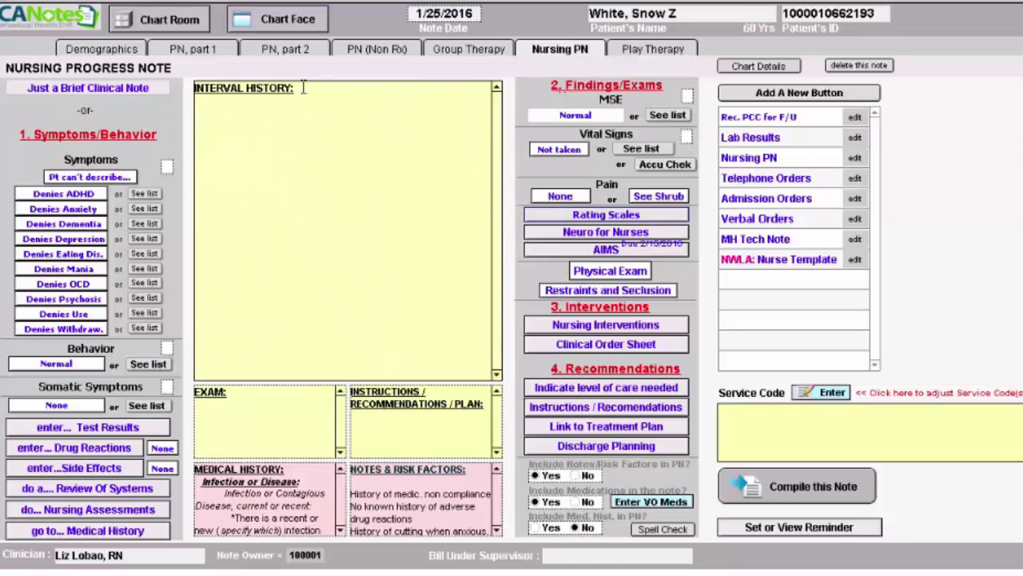
drag(303, 88, 182, 90)
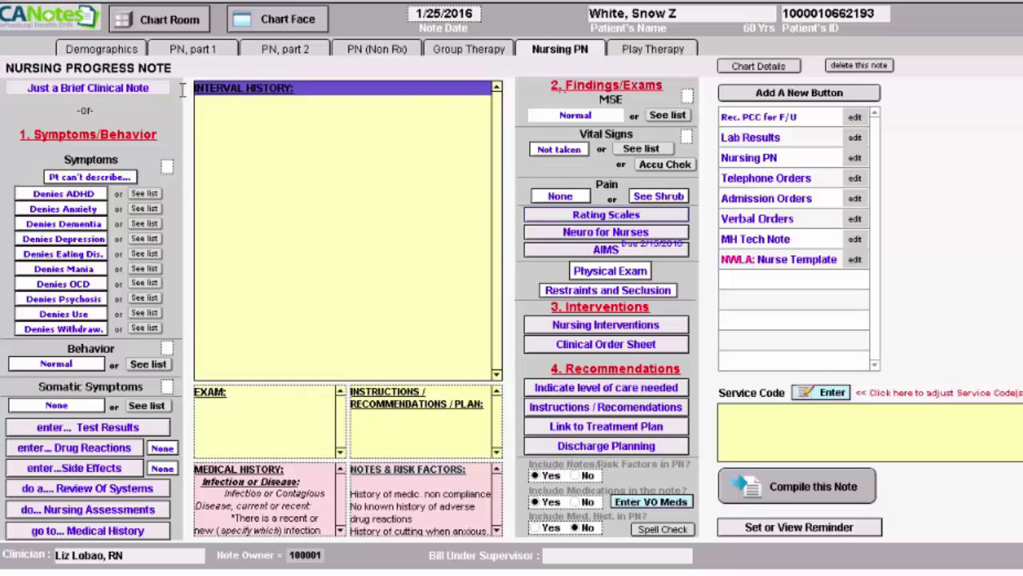
key(Delete)
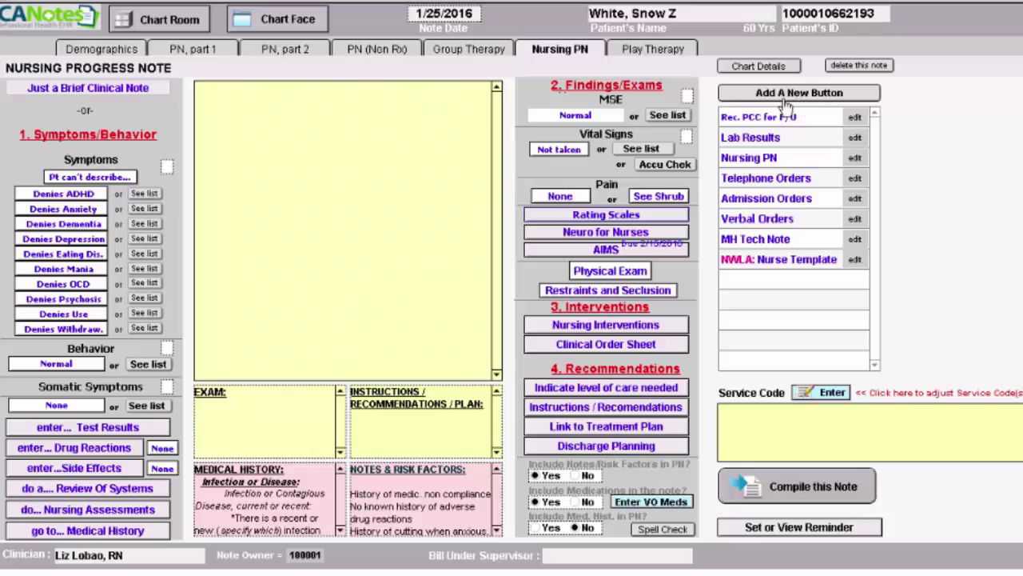
Insert the NWLA: Nurse Template into the nursing note and clear its text again.
mouse_move(782, 262)
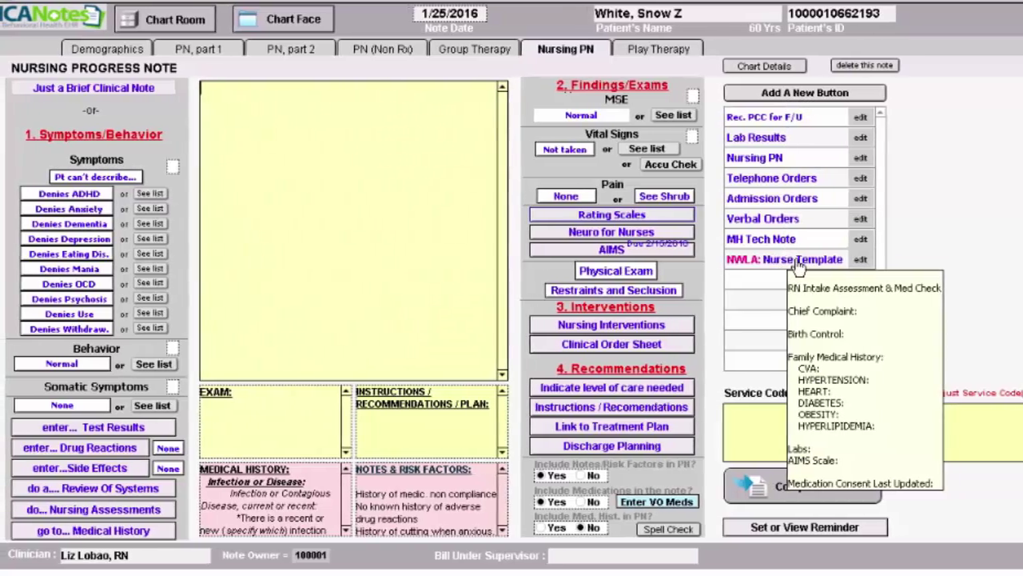
click(802, 268)
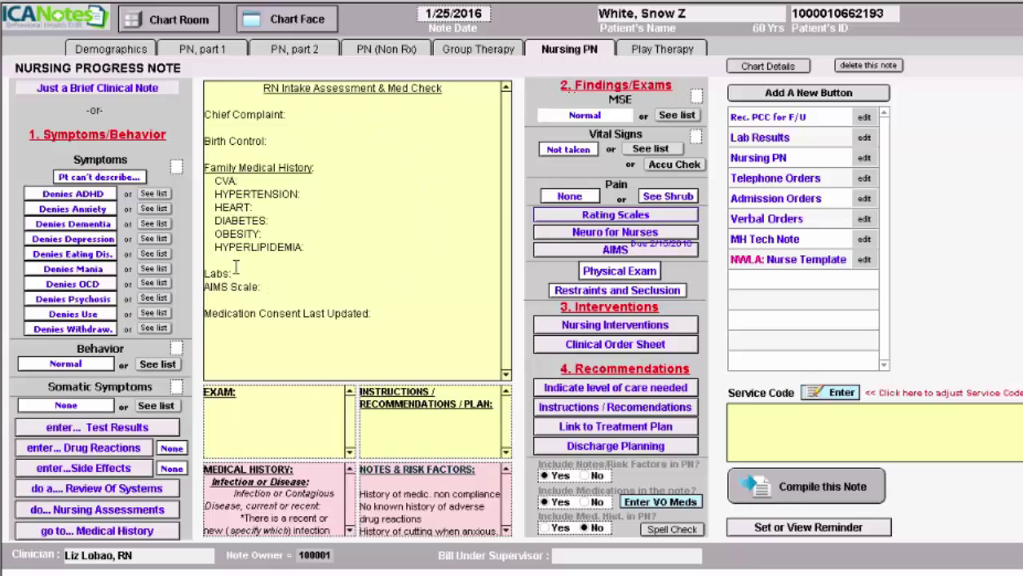
drag(276, 312, 215, 79)
key(Delete)
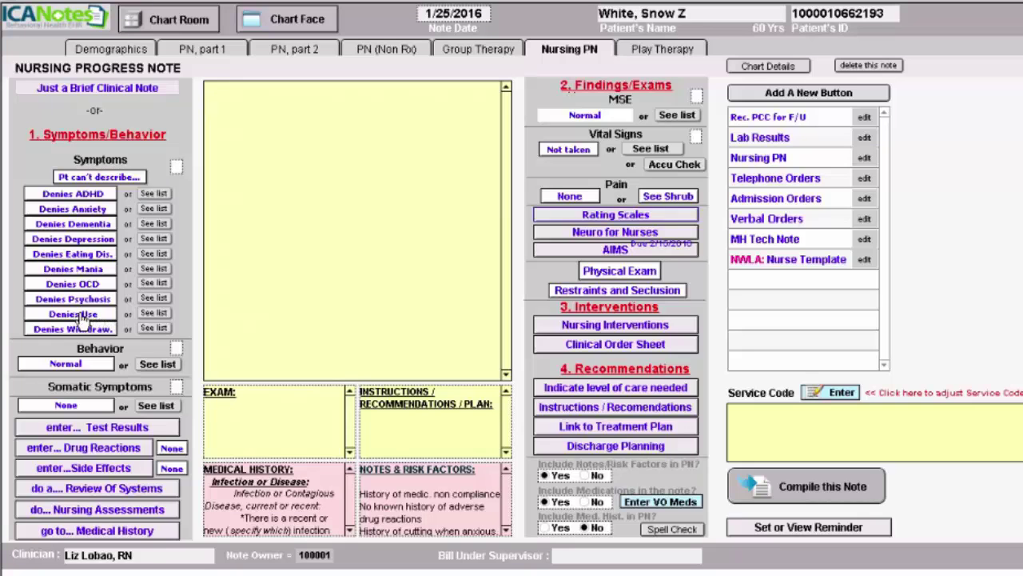
In the Substance Use symptoms, record dysphoric mood, fatigue and sleep disturbance as yes, weight or appetite change as no, and remove the blank lines above.
click(155, 314)
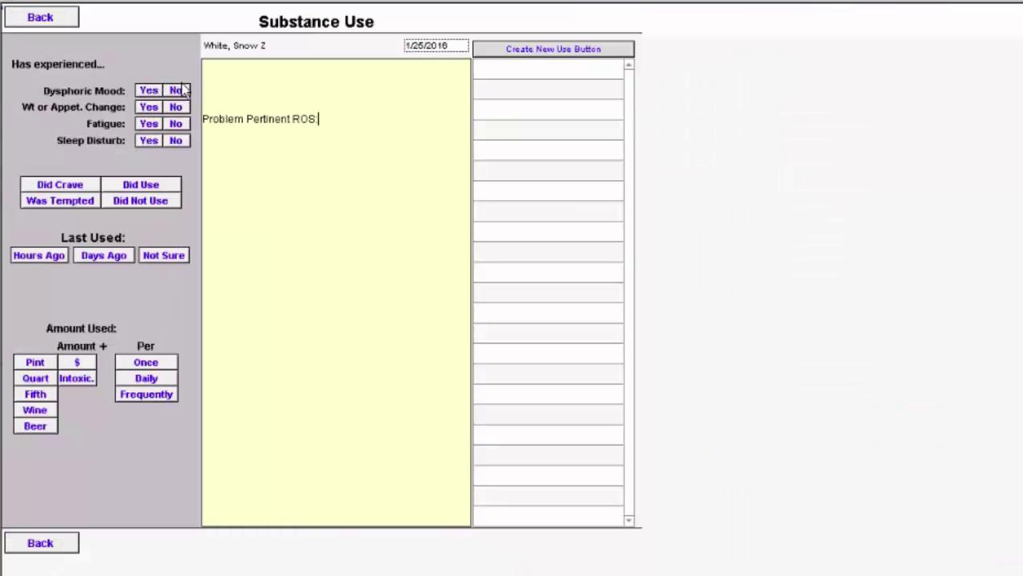
click(151, 94)
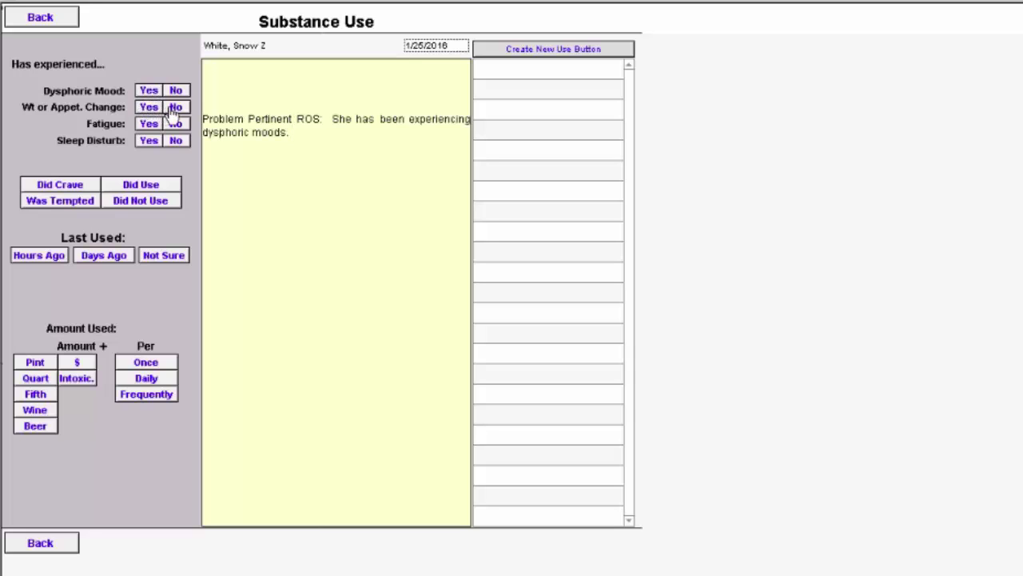
click(174, 109)
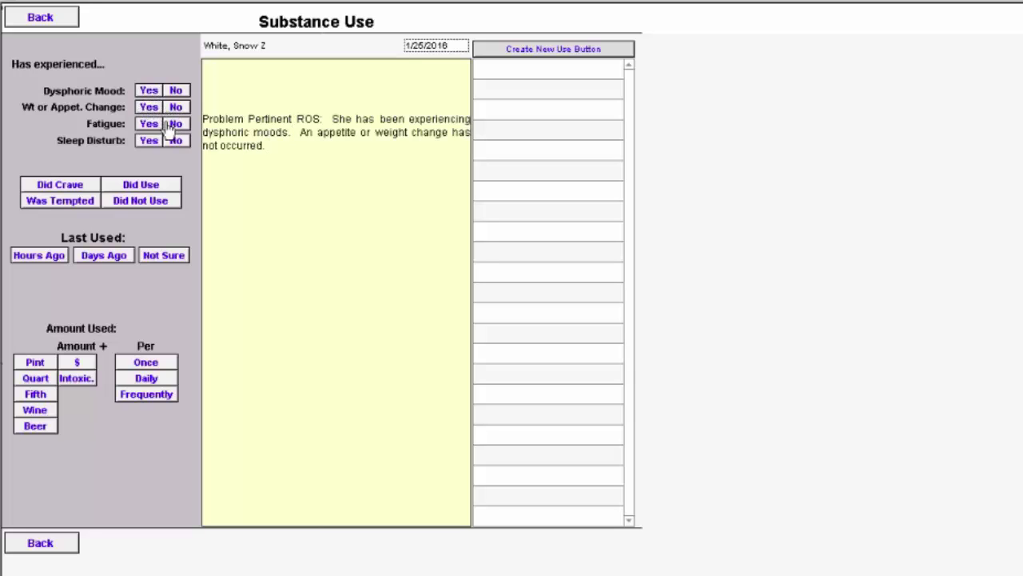
click(149, 124)
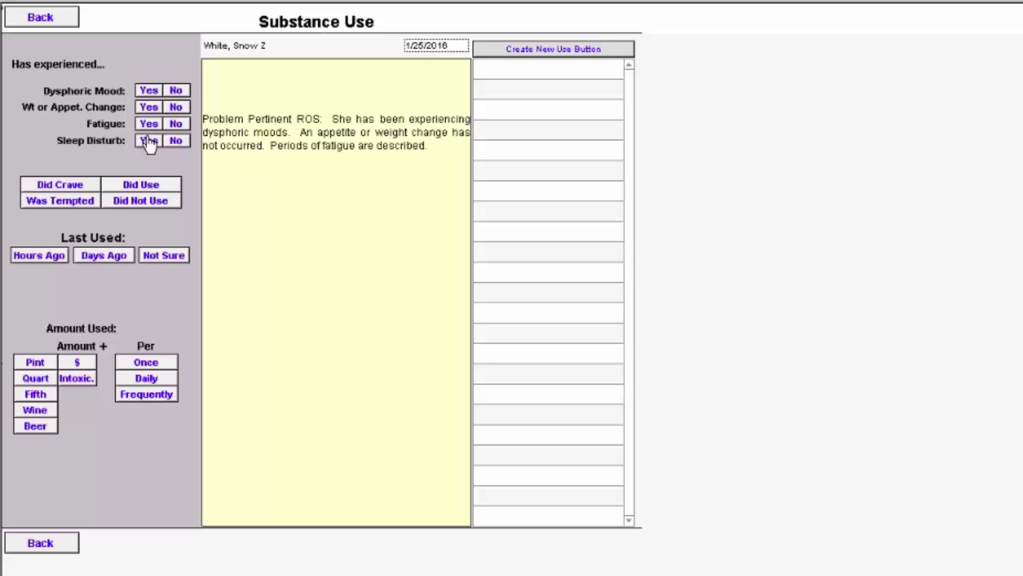
click(148, 140)
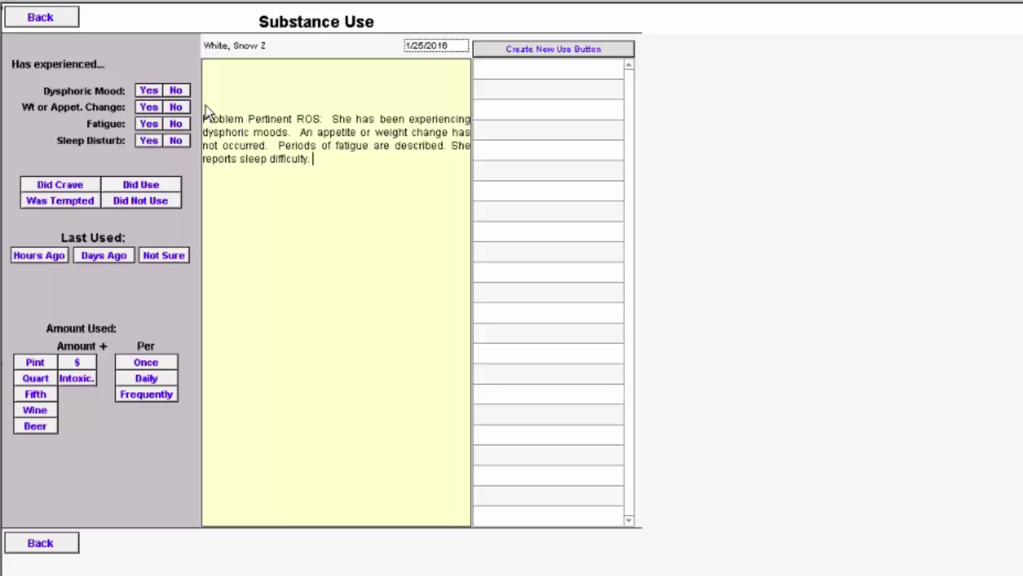
drag(210, 100, 203, 64)
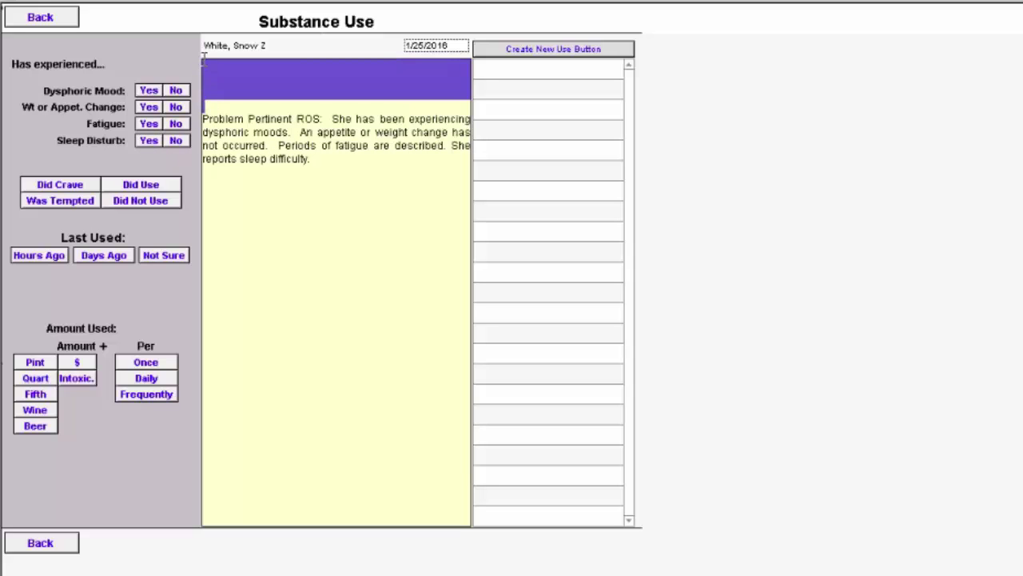
key(Delete)
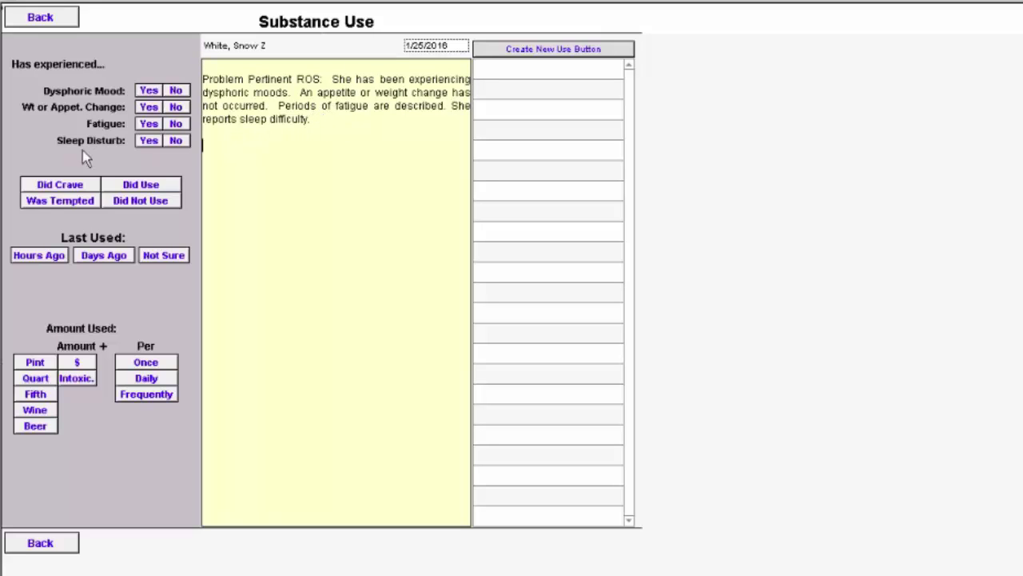
Record that the patient did crave, was tempted and did not use, and return to the nursing progress note.
click(68, 189)
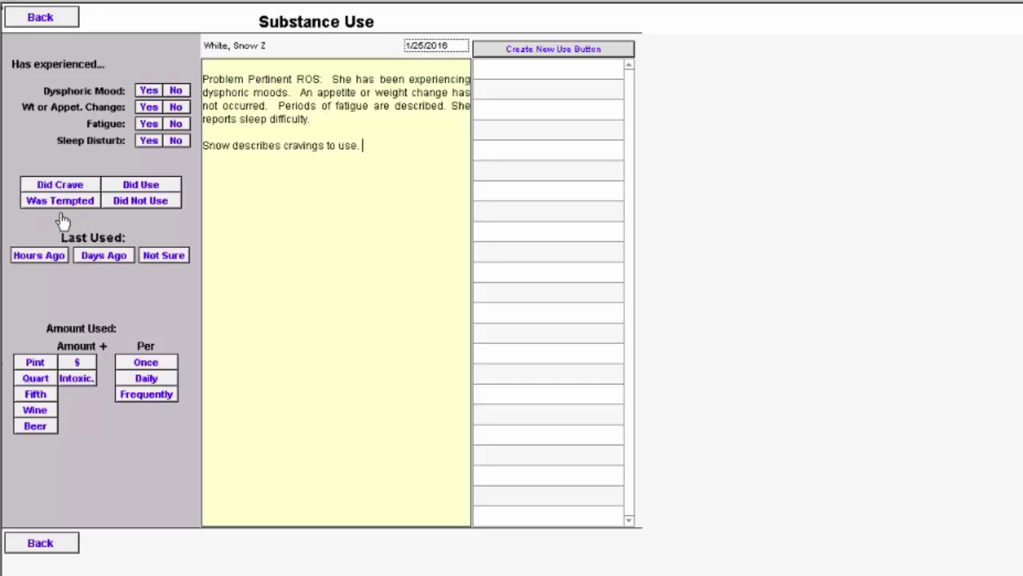
click(60, 201)
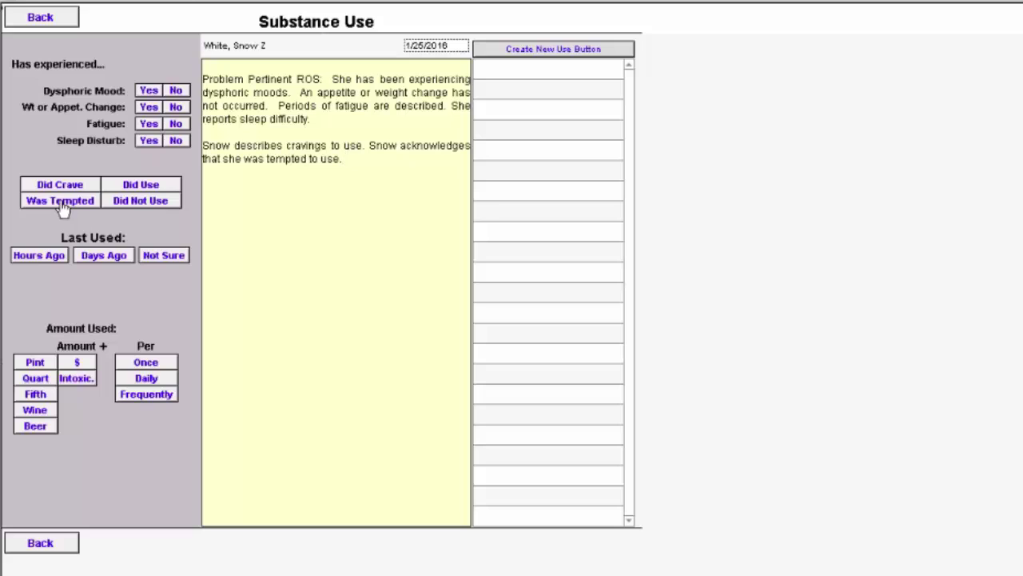
click(141, 201)
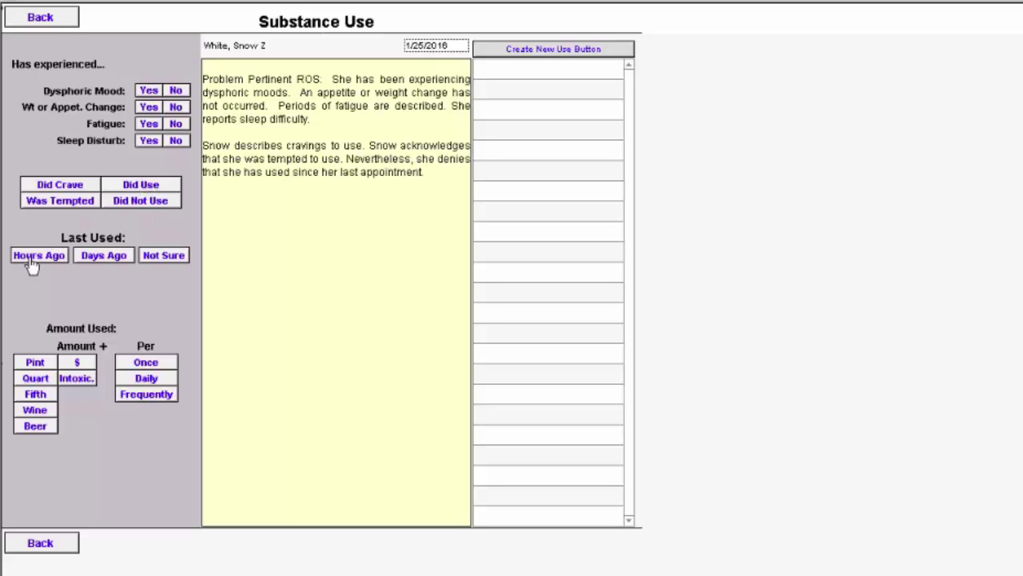
click(42, 544)
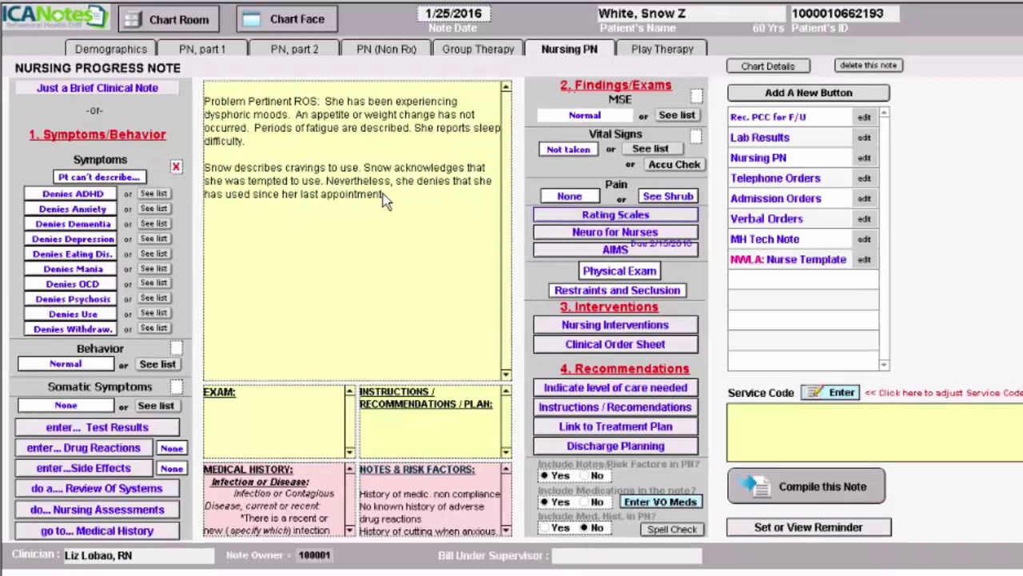
Add to the end of the note that anxiety continues, with a frequency of multiple times a day.
click(397, 194)
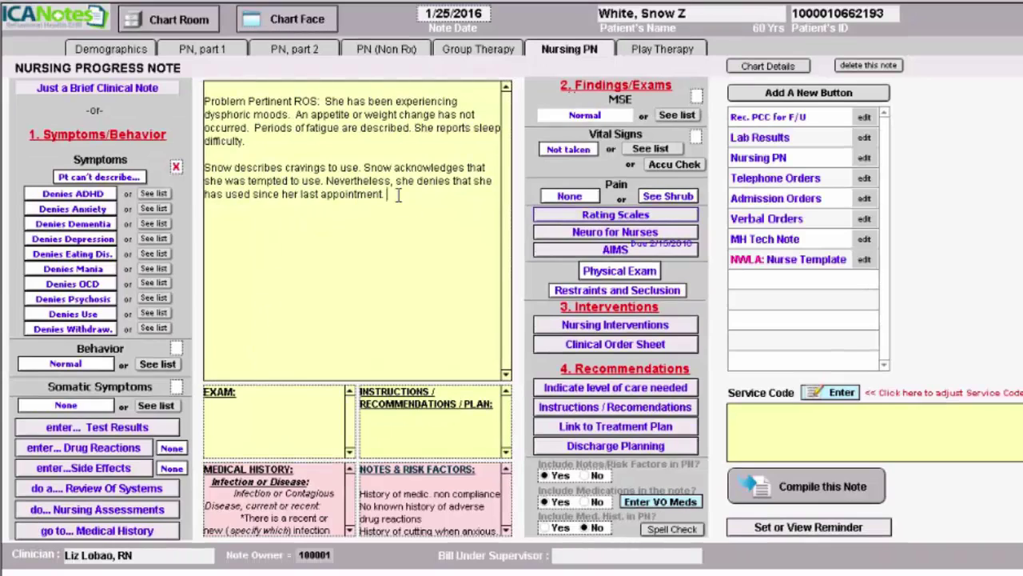
click(155, 210)
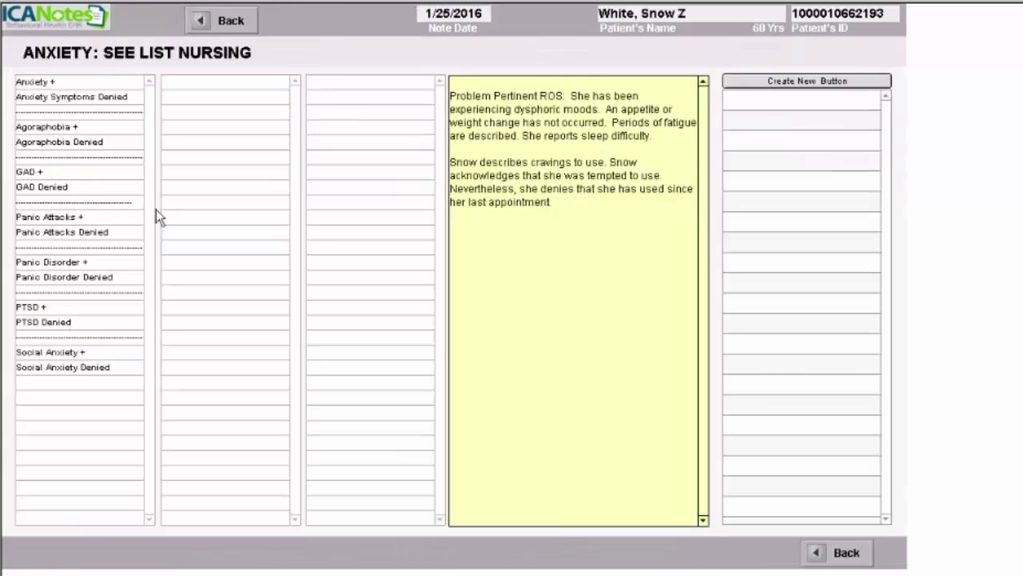
click(36, 84)
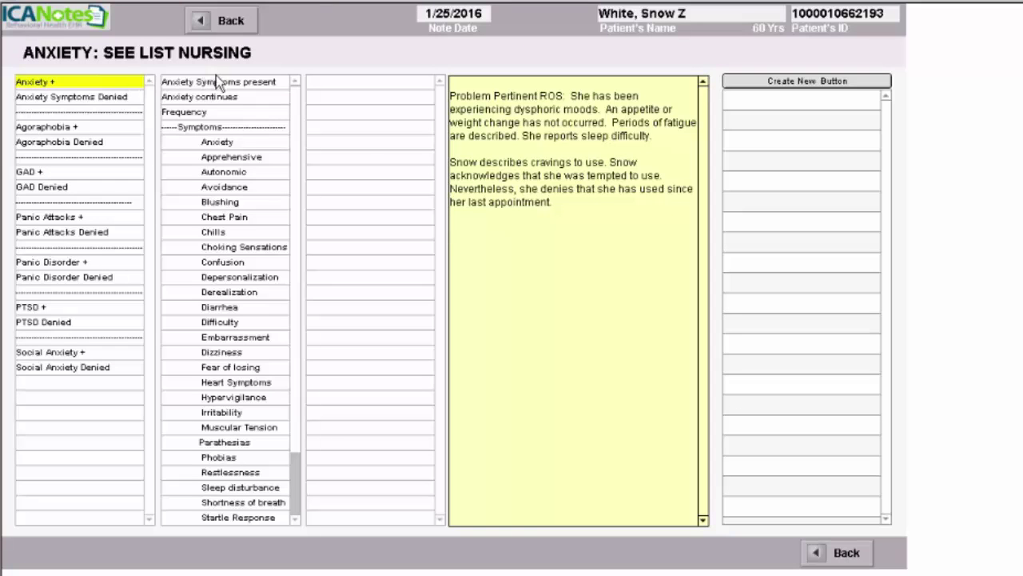
click(219, 99)
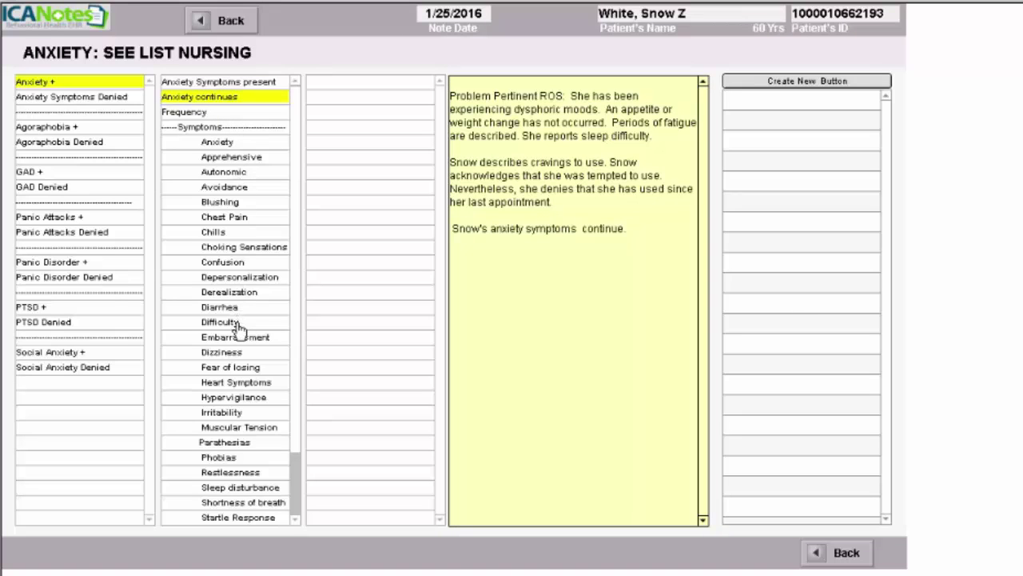
click(200, 115)
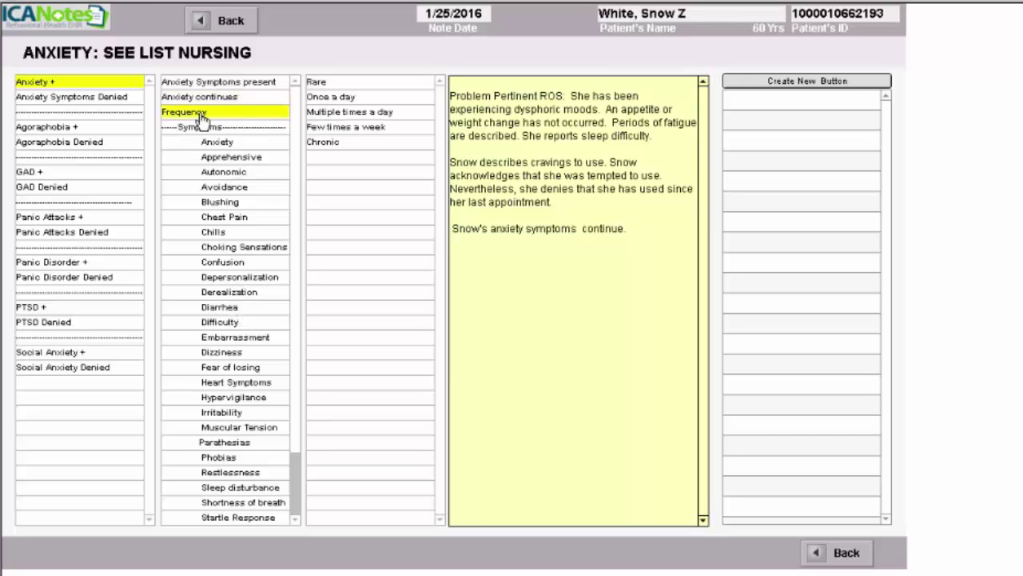
click(353, 117)
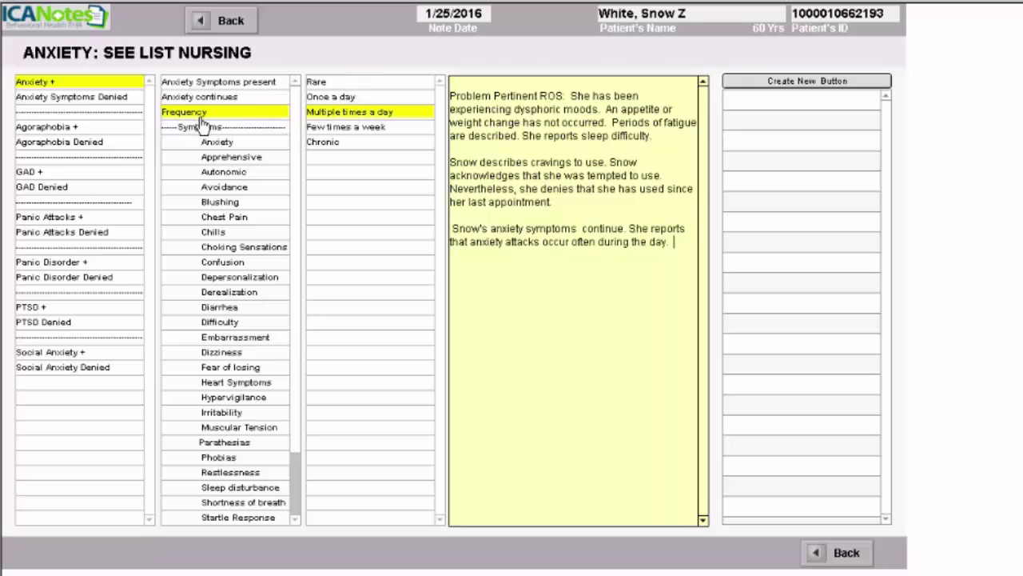
Mark the anxiety symptoms Difficulty and Startle Response as present, and return to the nursing progress note.
click(224, 323)
click(345, 83)
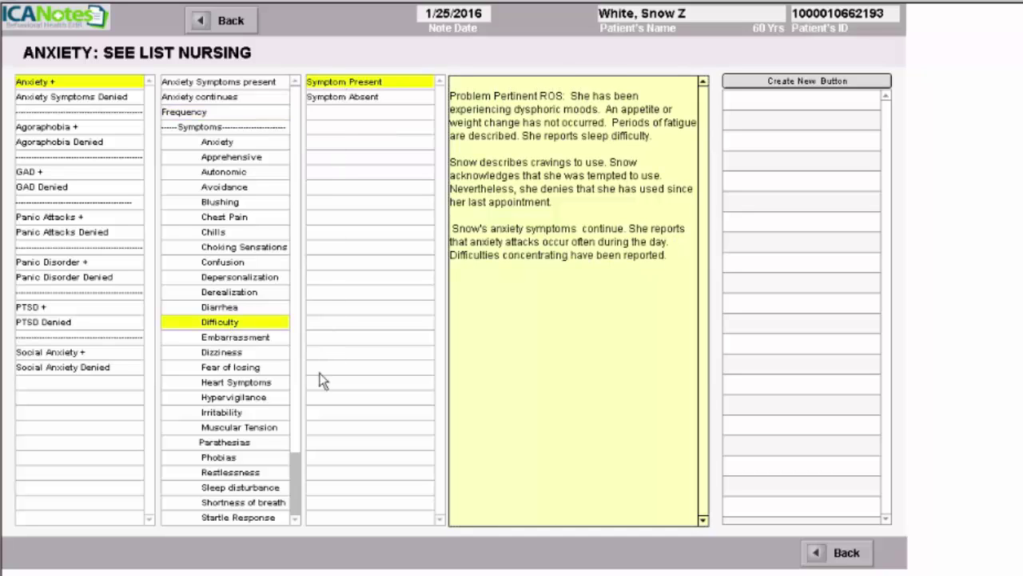
scroll(297, 398, down, 3)
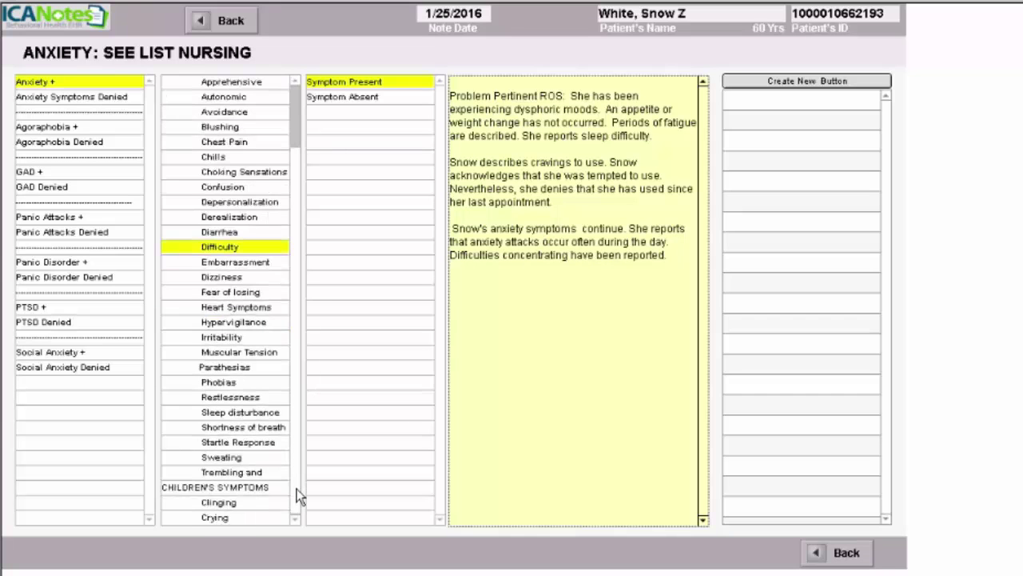
click(250, 446)
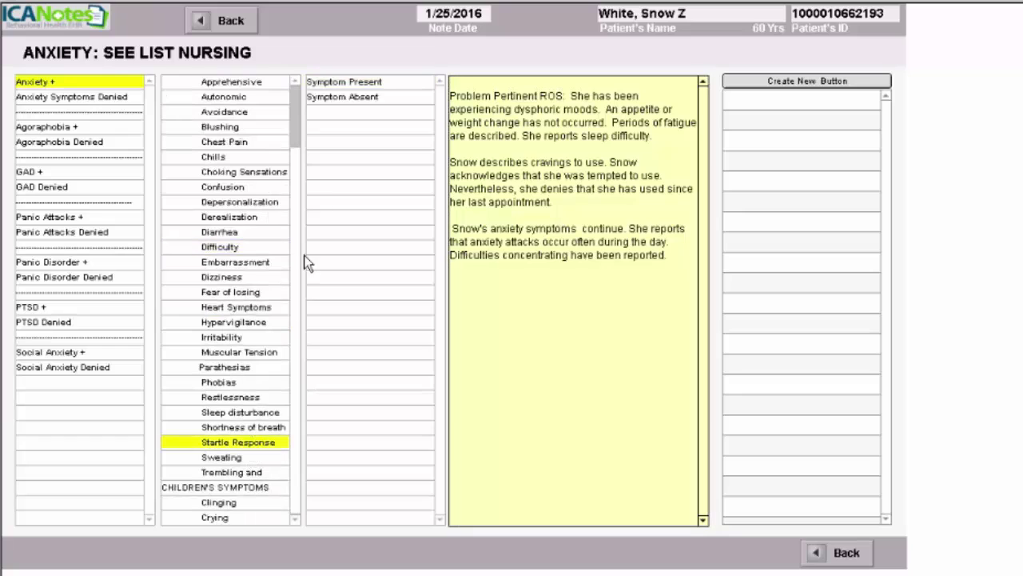
click(343, 84)
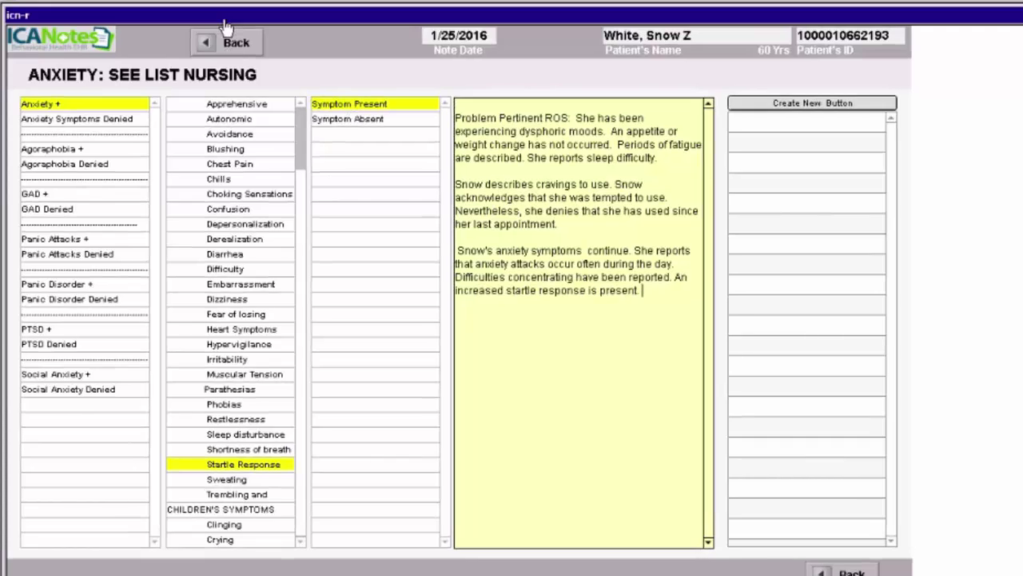
click(226, 32)
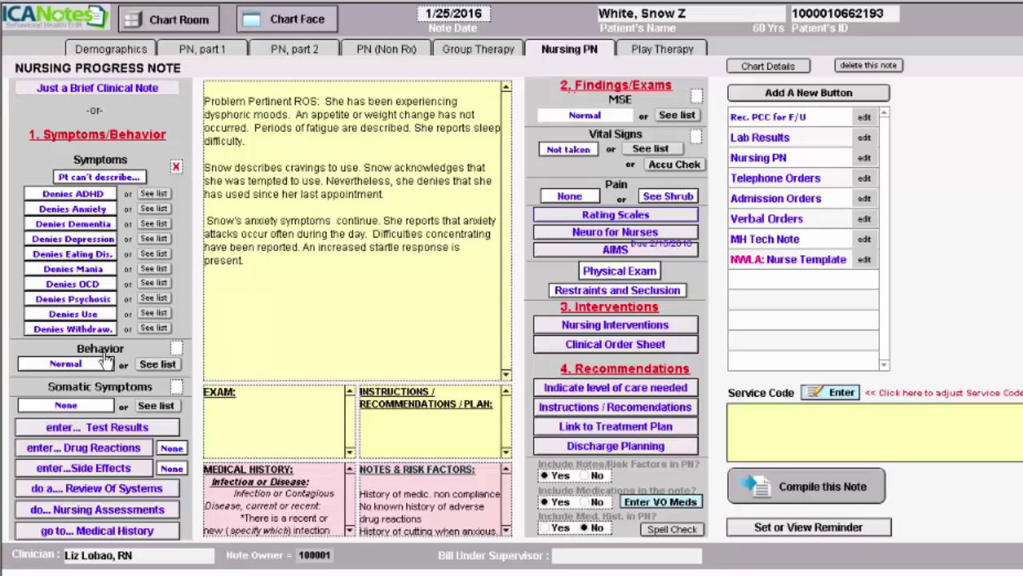
Document inpatient behavior with regular medication compliance, well-controlled impulses and poor sleep, and return to the nursing progress note.
click(252, 264)
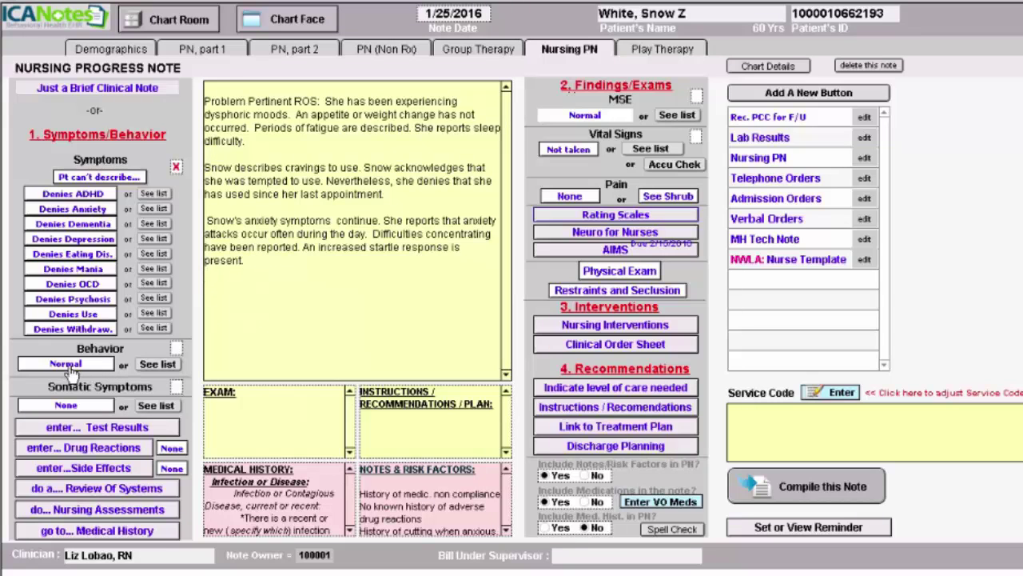
click(158, 364)
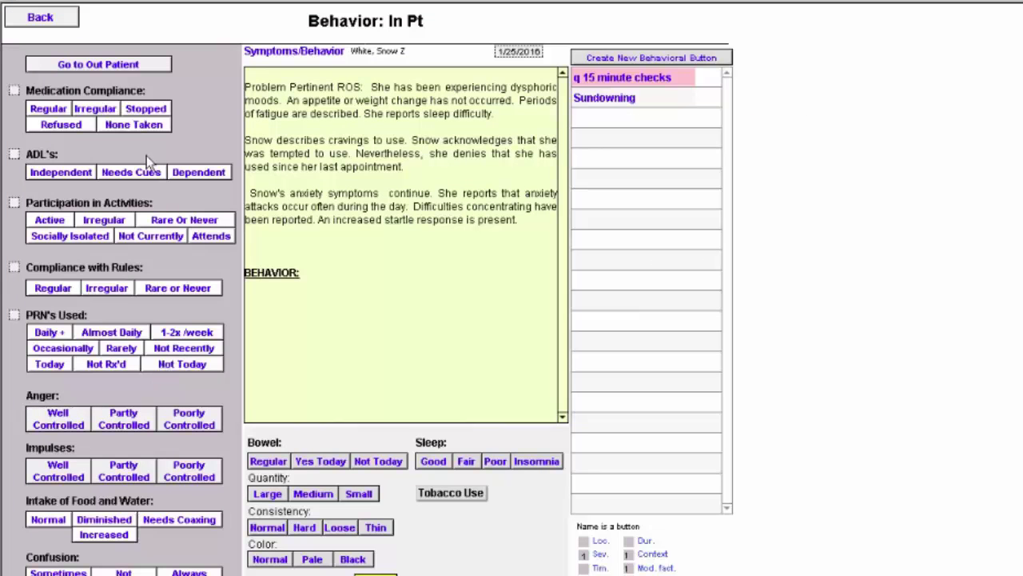
click(49, 109)
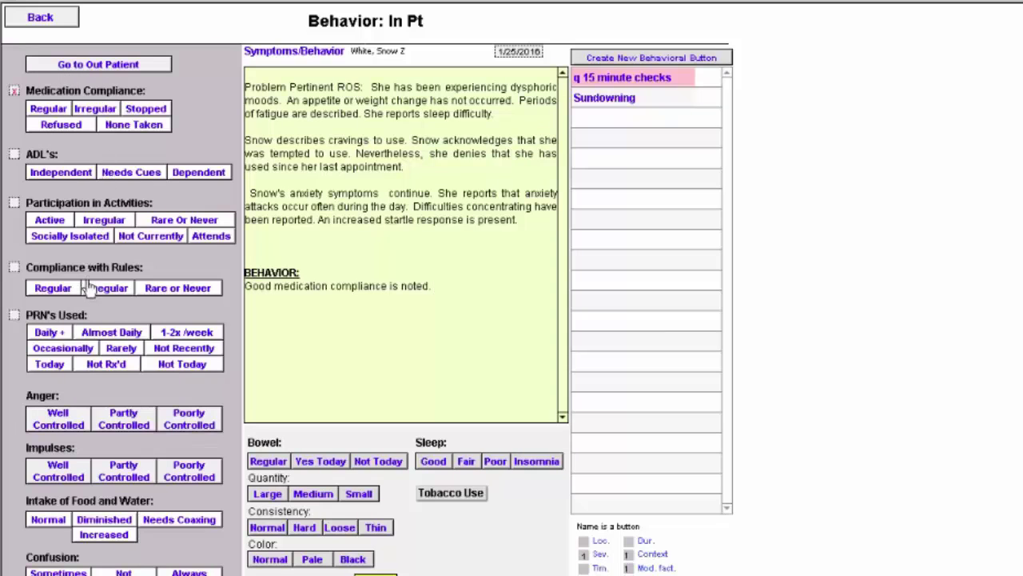
click(61, 473)
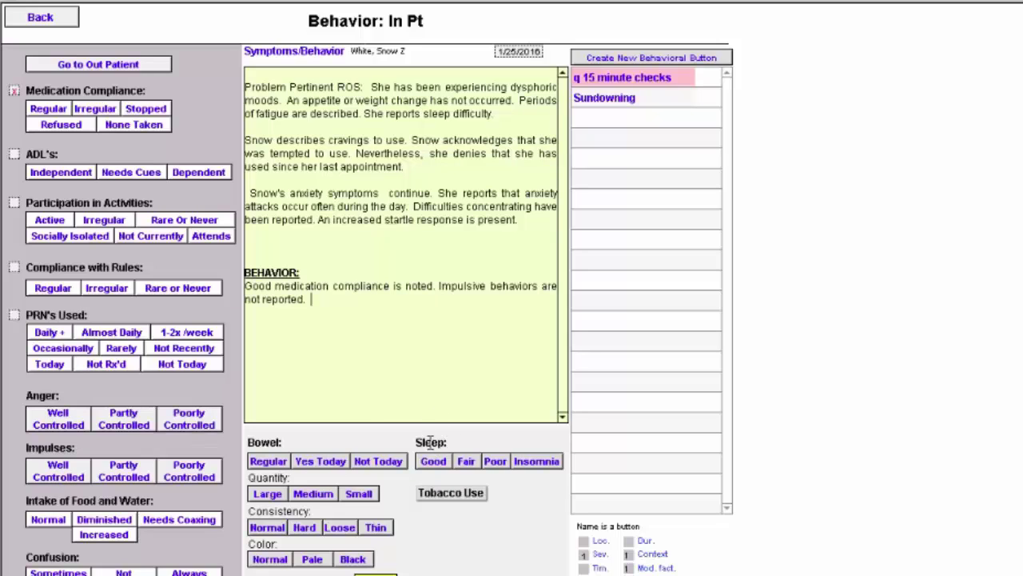
click(495, 464)
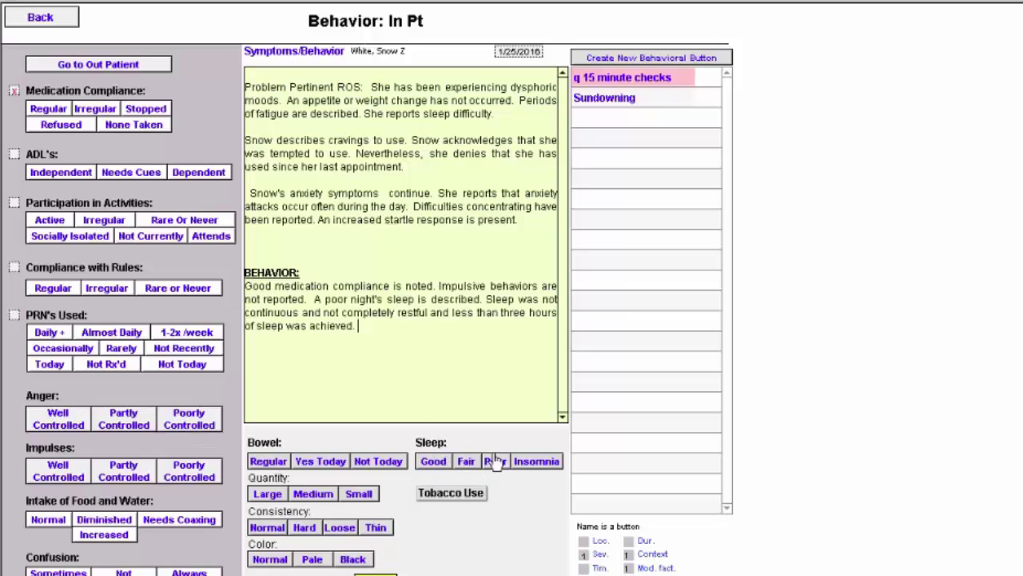
click(40, 16)
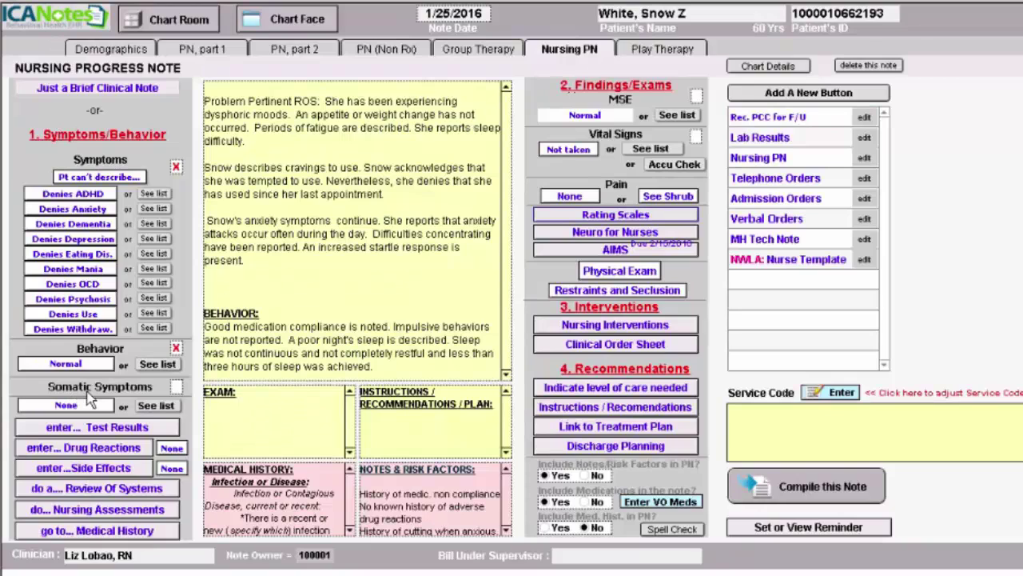
Document dry mouth and nausea as somatic symptoms under a separately spaced heading, and return to the nursing progress note.
click(157, 406)
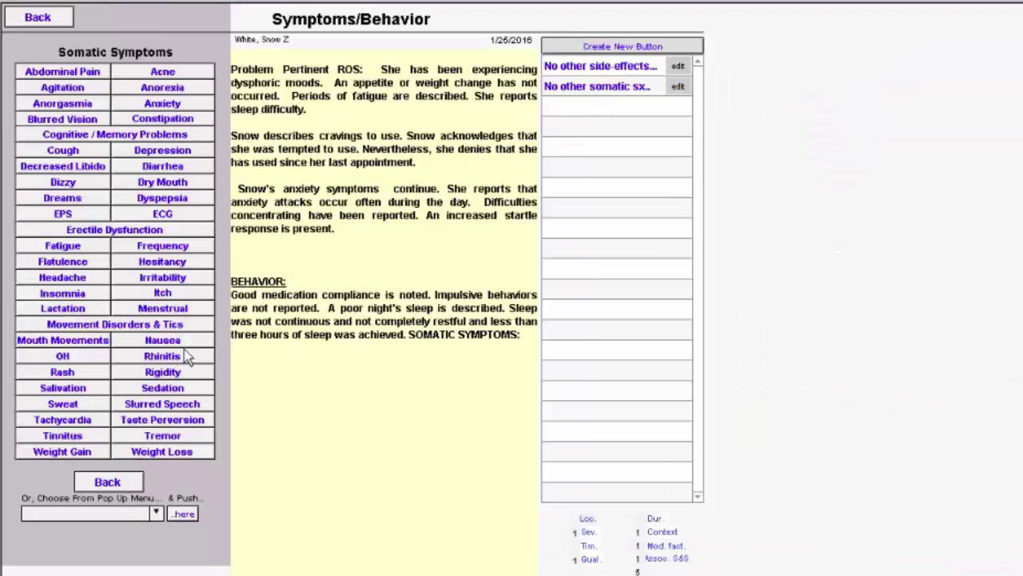
click(170, 183)
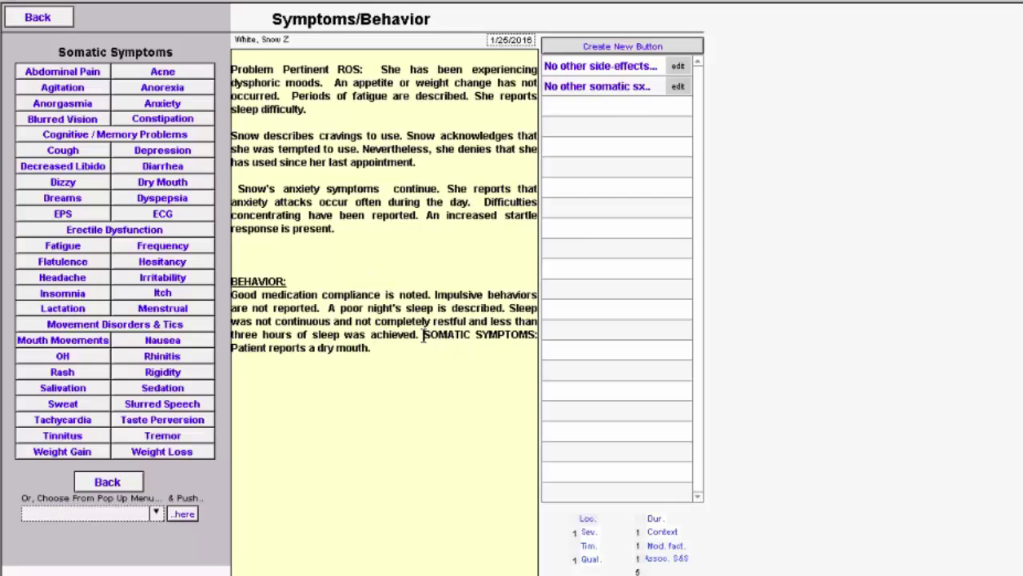
key(Return)
key(Return)
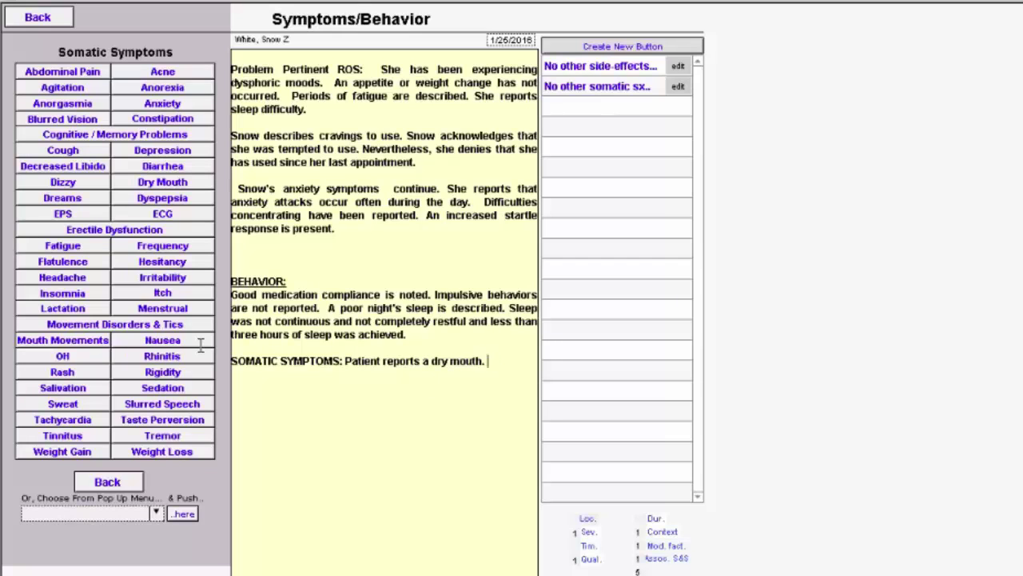
click(169, 345)
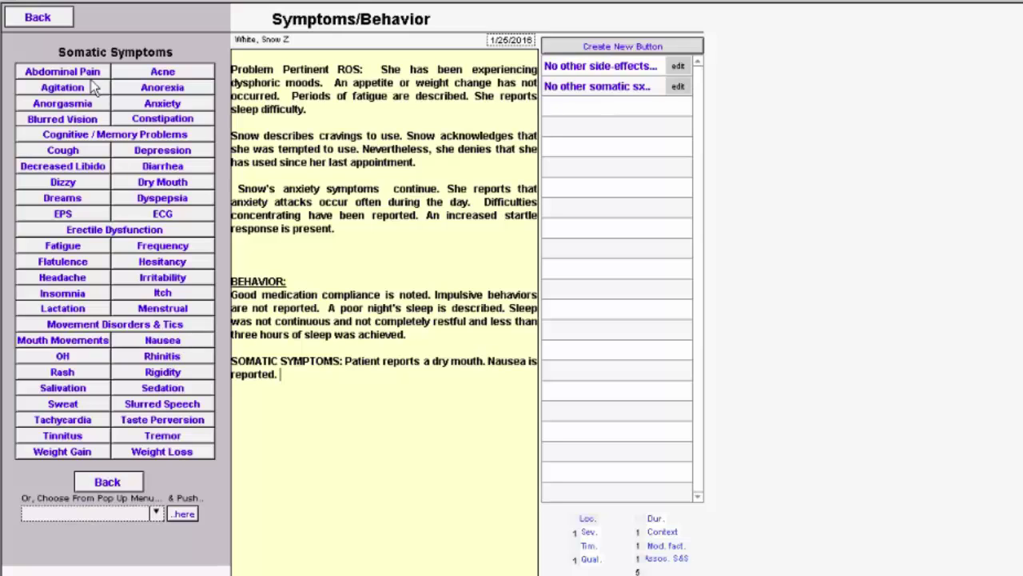
click(35, 22)
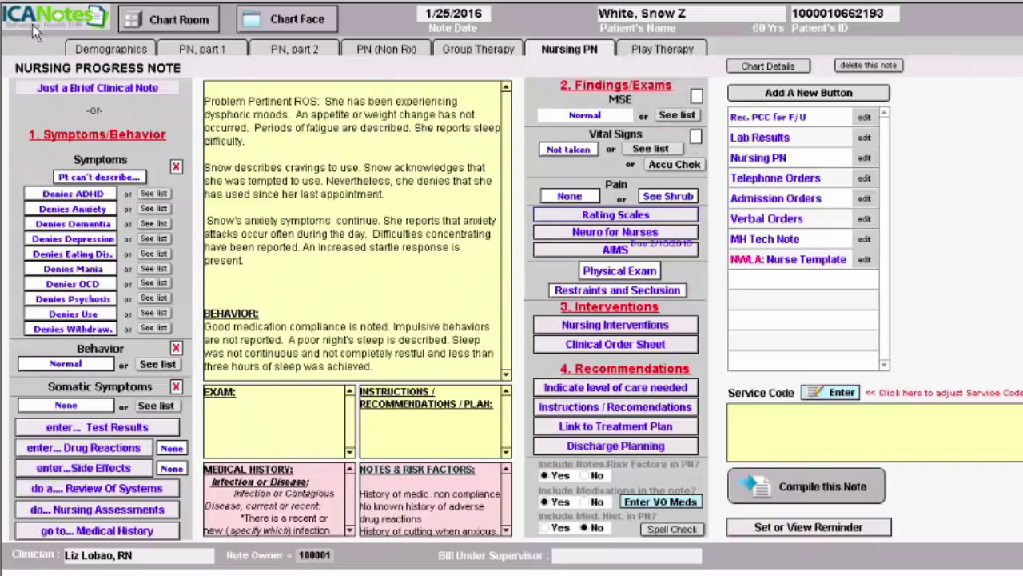
Start a new adverse drug reaction entry for Flu Vaccine with the reaction date 1/18/2016.
click(91, 449)
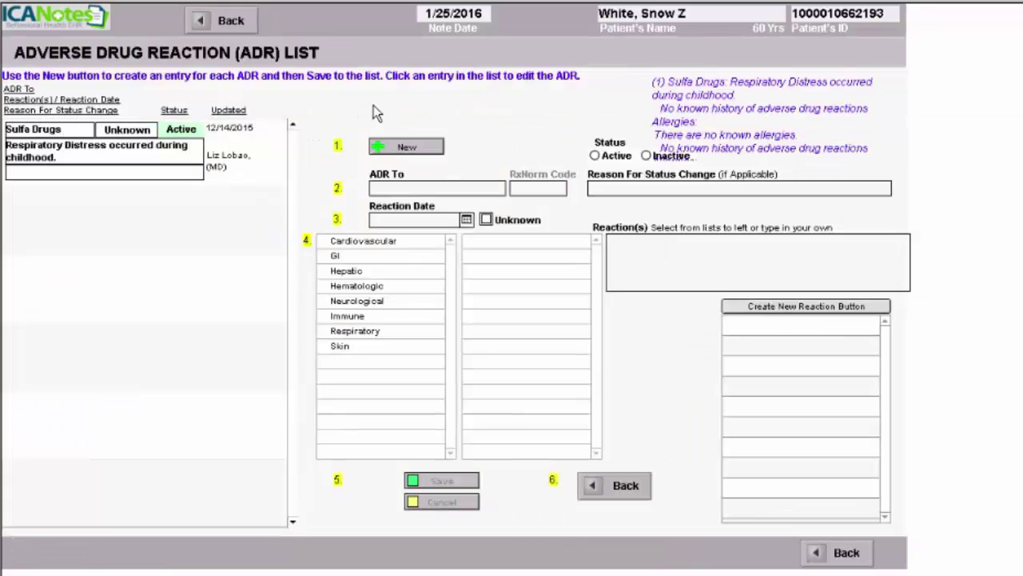
click(411, 151)
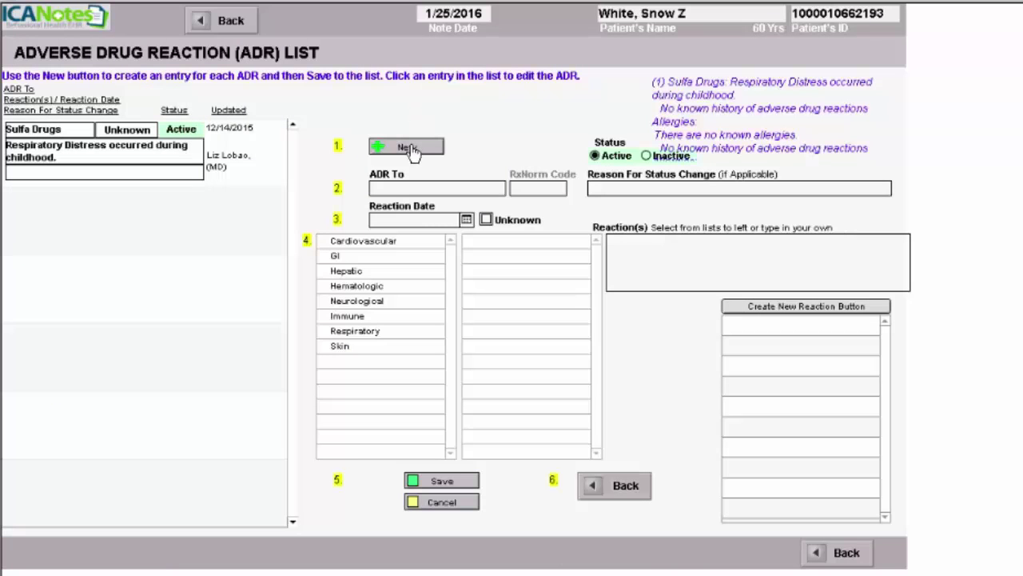
click(492, 187)
mouse_move(510, 229)
mouse_down()
mouse_move(515, 308)
mouse_move(512, 209)
mouse_up()
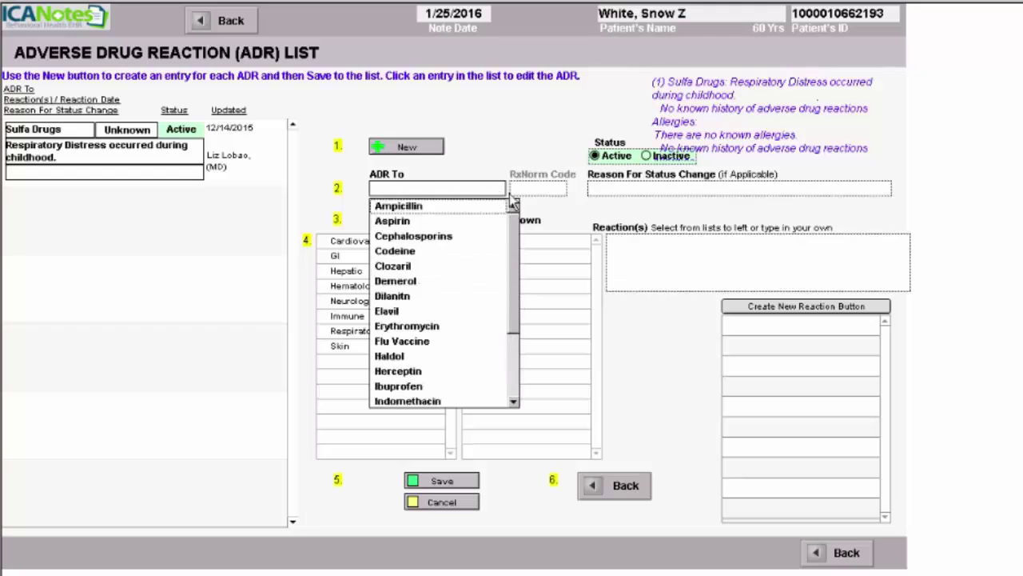
click(394, 189)
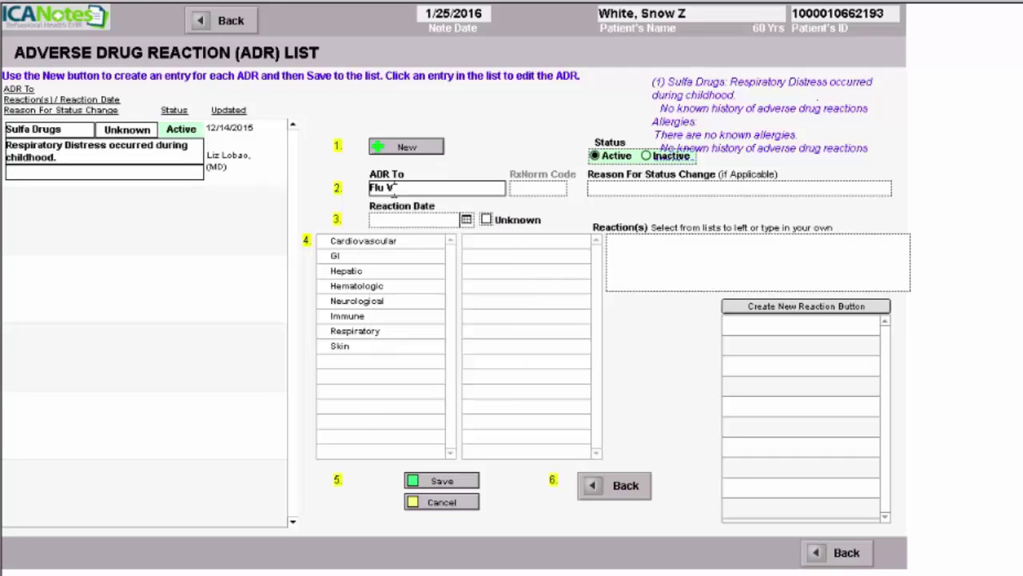
text(Flu Vaccine)
click(466, 219)
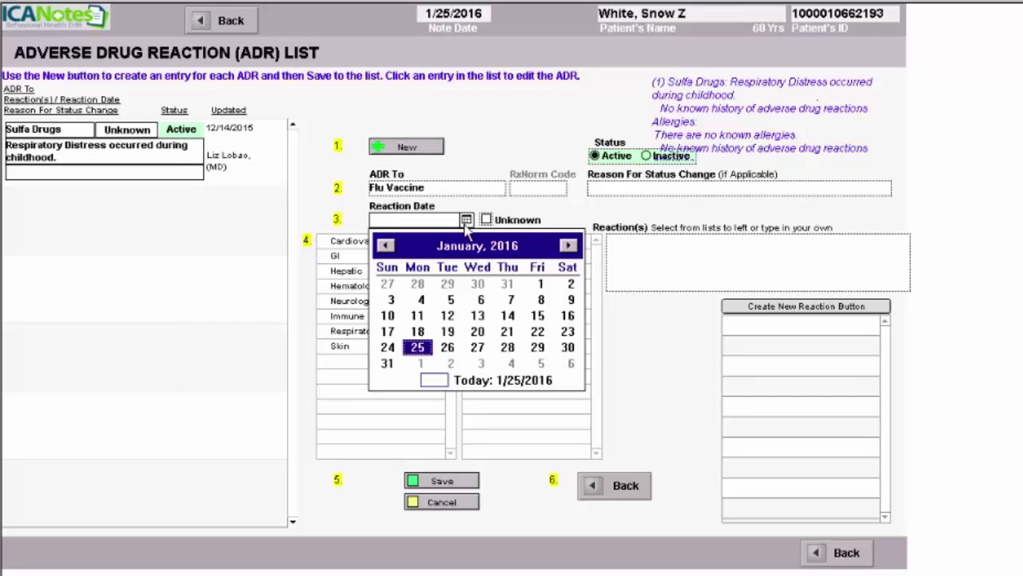
click(417, 331)
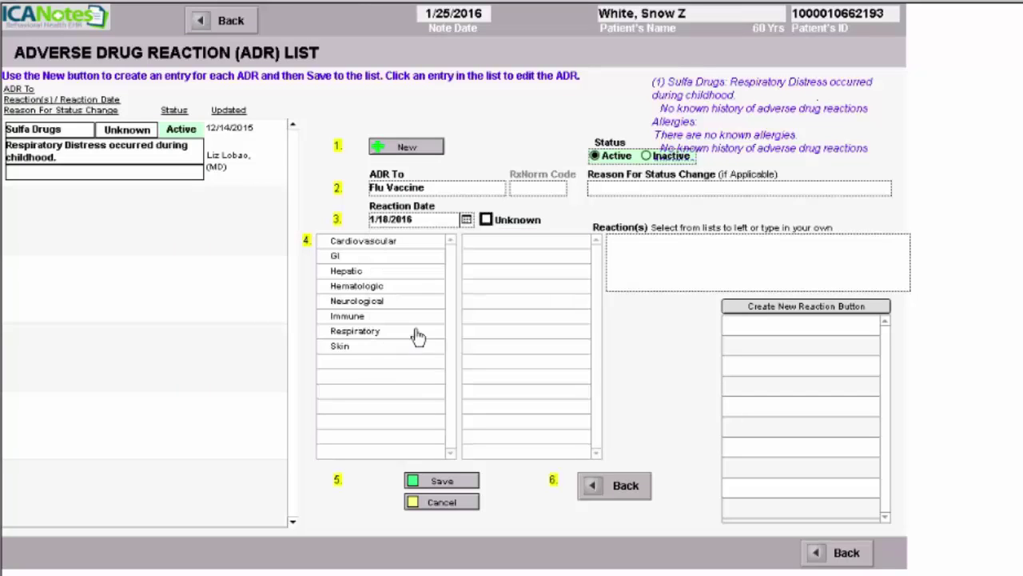
Add the GI reactions Nausea, Diarrhea and Vomiting to the Flu Vaccine entry, save it and return to the nursing progress note.
click(336, 256)
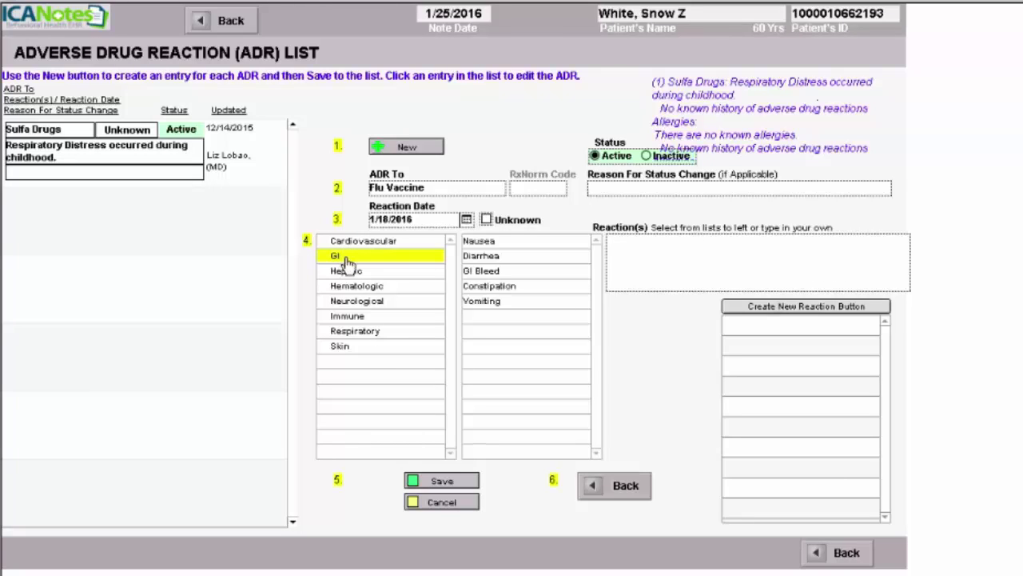
click(507, 243)
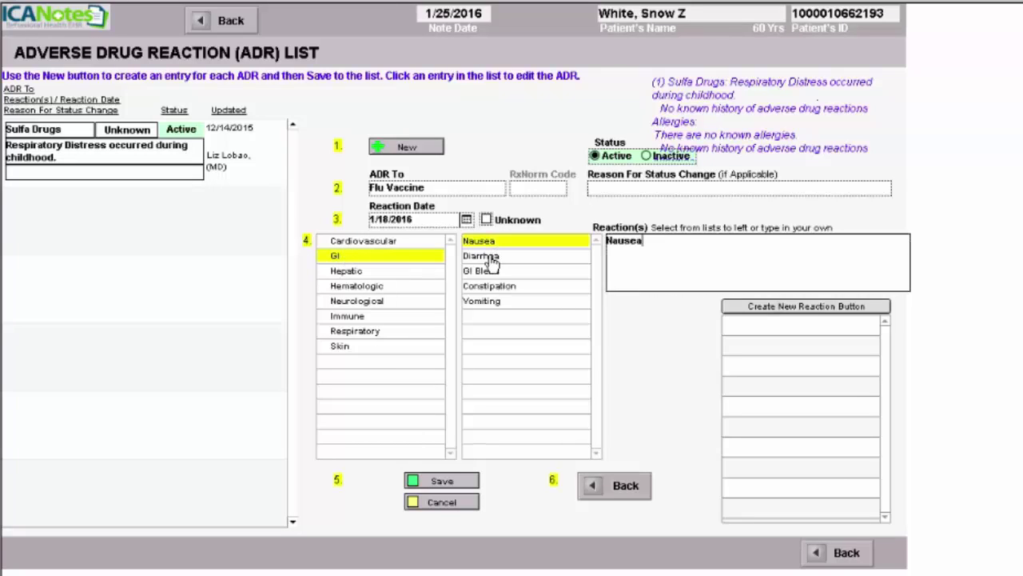
click(492, 264)
click(492, 306)
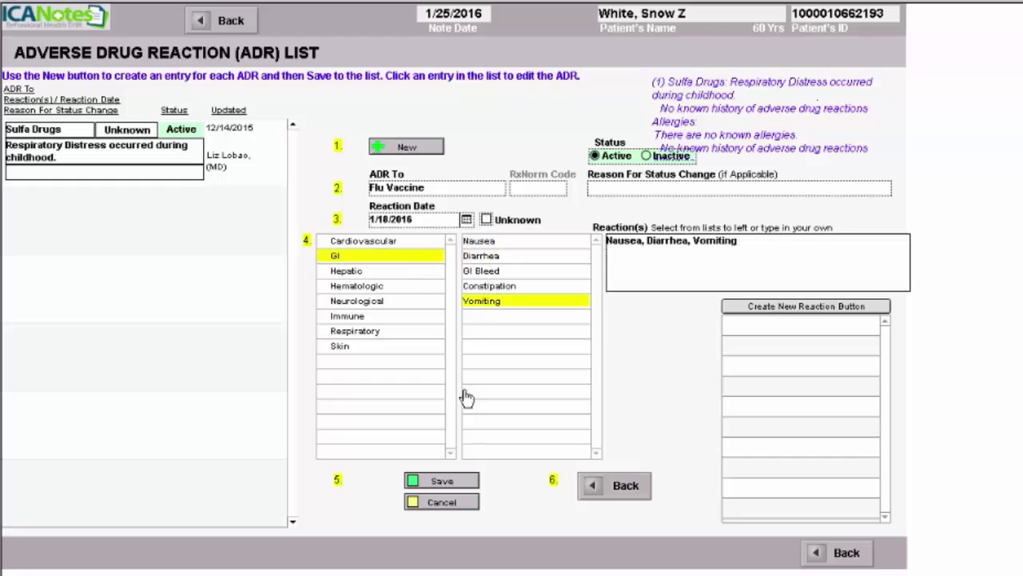
click(442, 482)
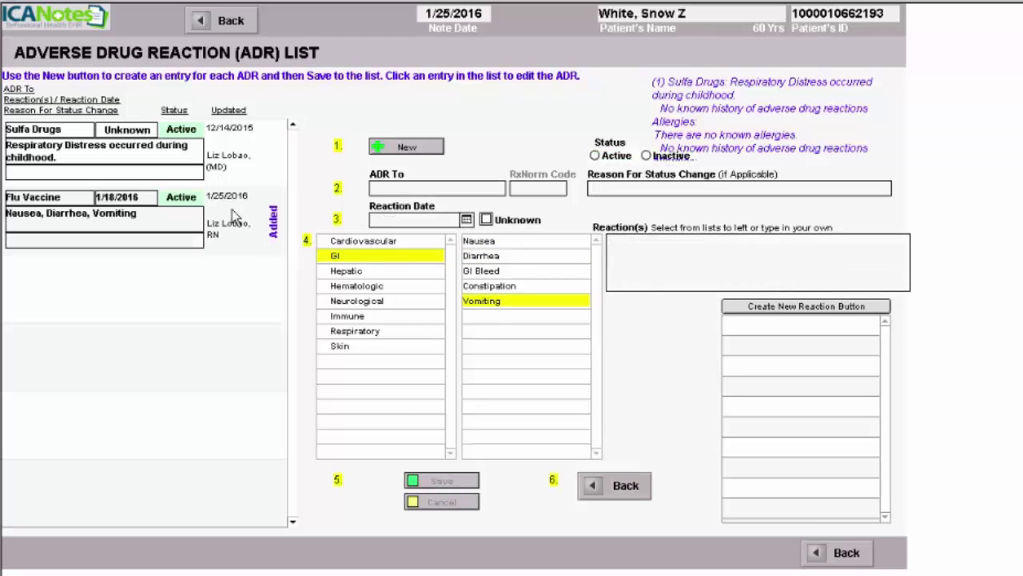
click(620, 484)
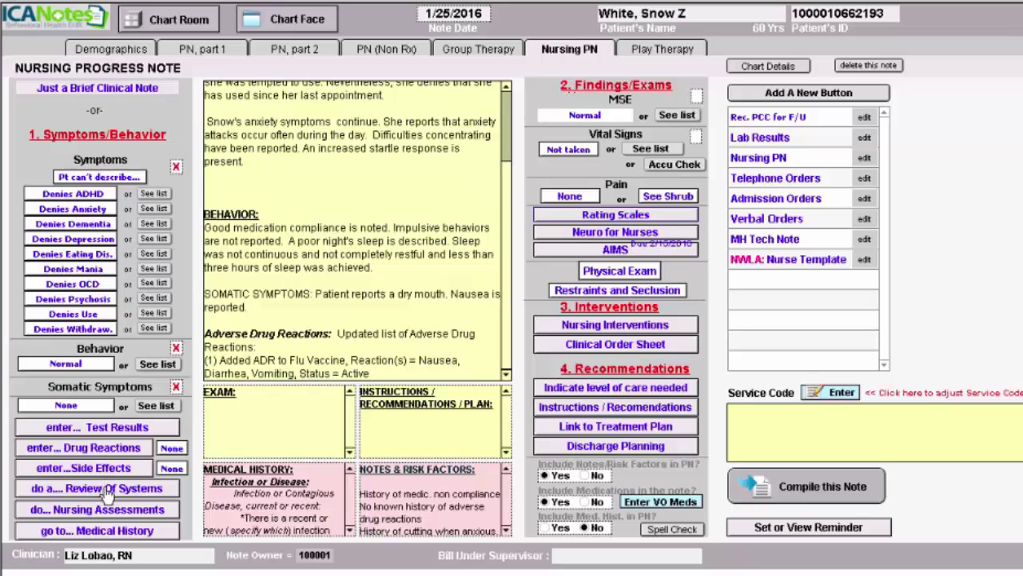
Add blank lines after the adverse drug reactions, record G.I. as negative in the review of systems, and return to the note.
key(Return)
key(Return)
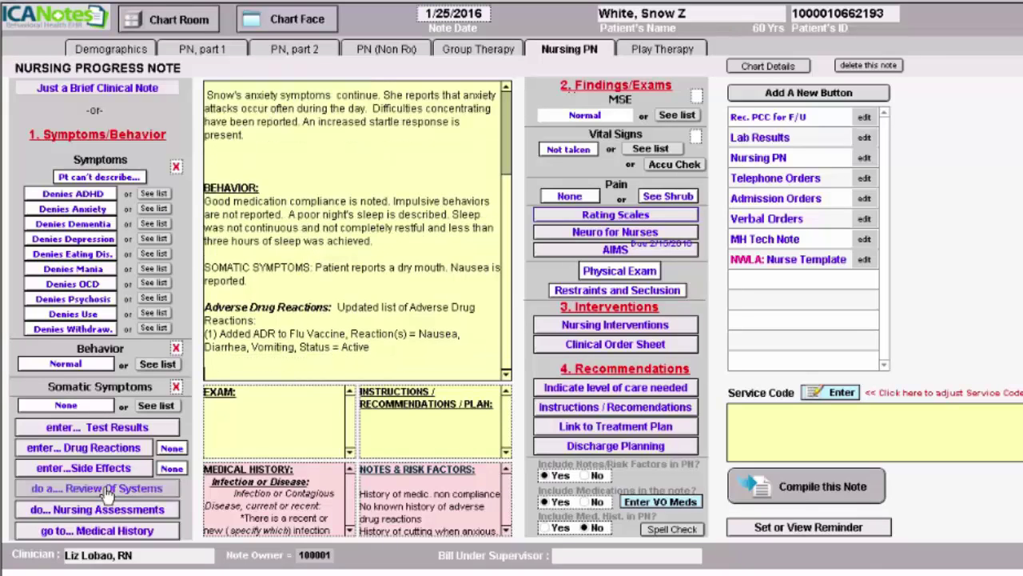
click(105, 489)
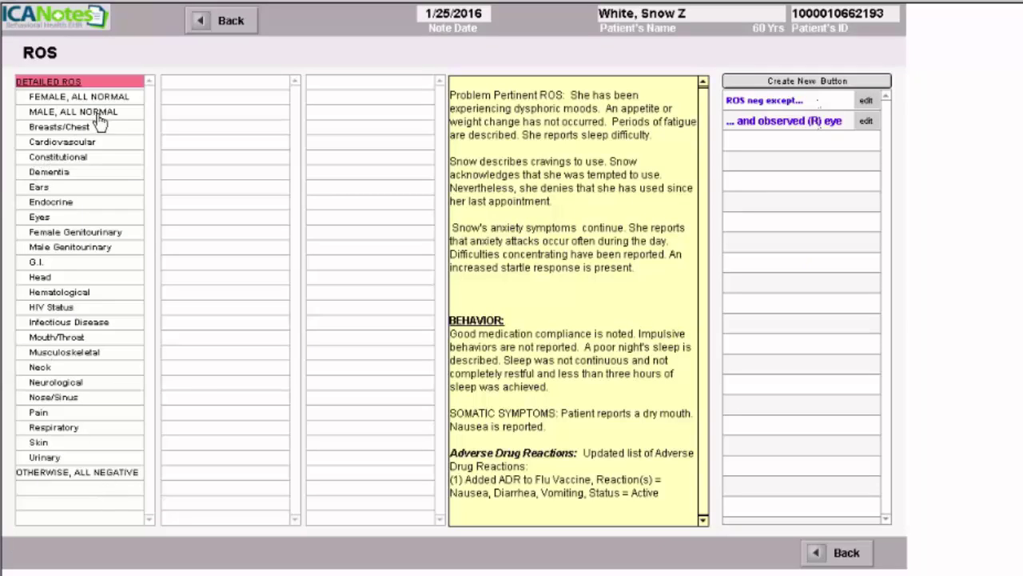
click(60, 264)
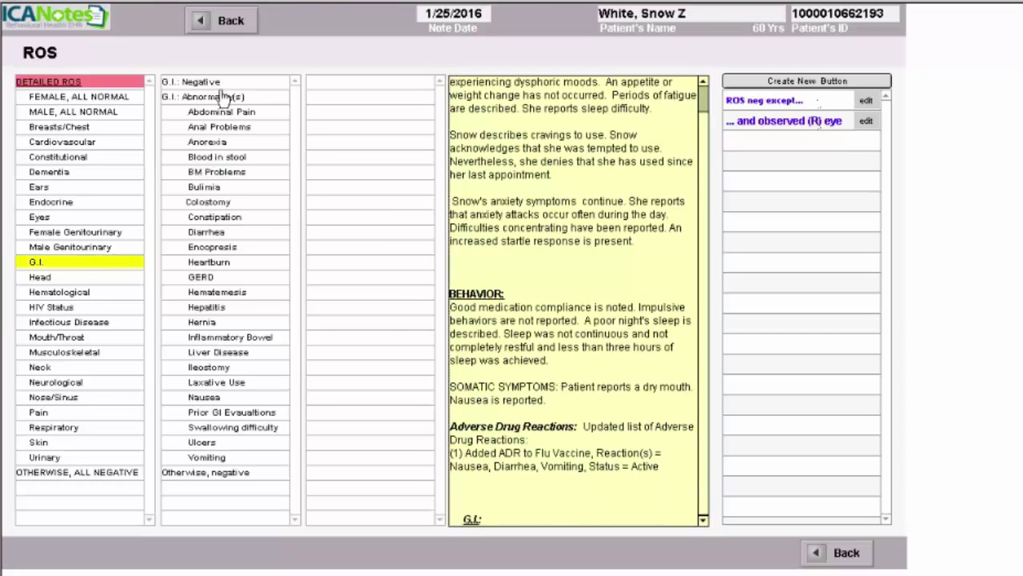
click(215, 84)
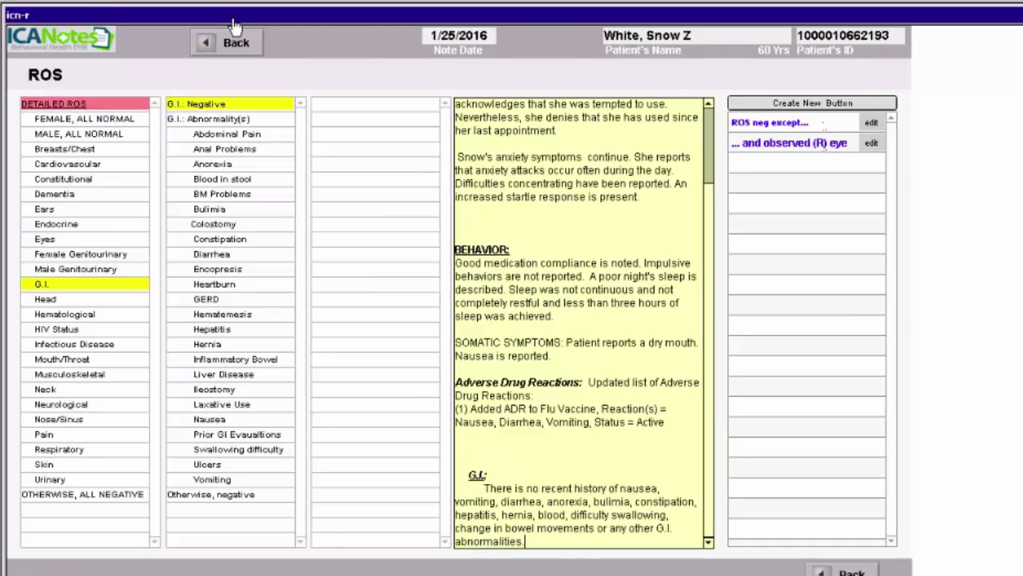
click(232, 40)
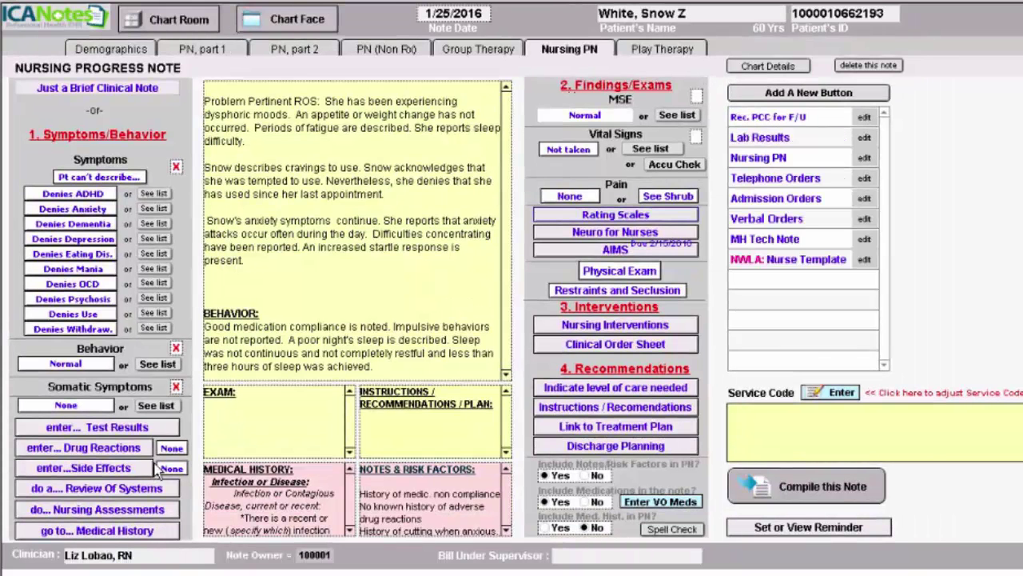
In the Nutrition nursing assessment, record a fair appetite, 2 meals per day and 50% of each meal eaten.
click(114, 512)
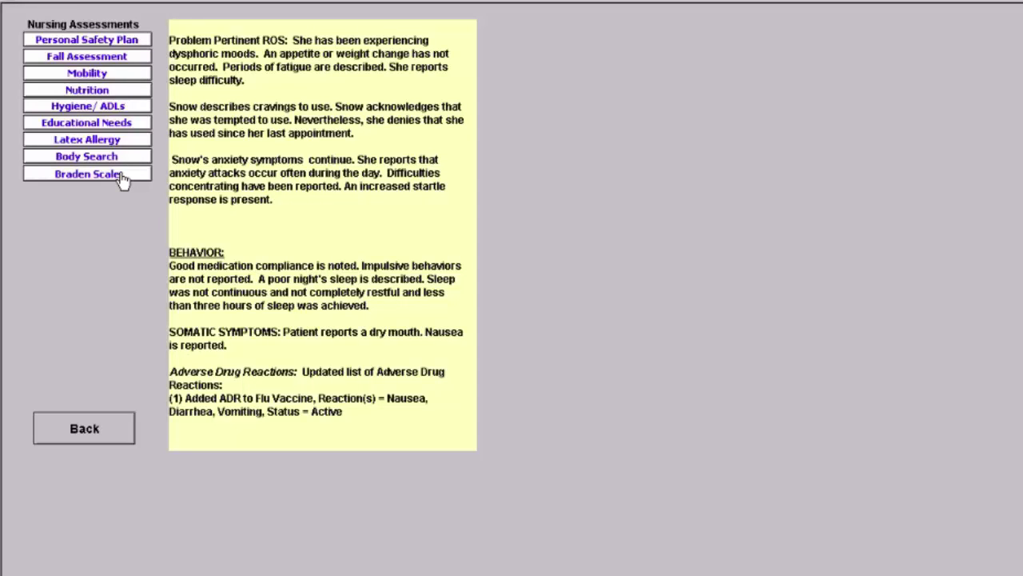
click(102, 93)
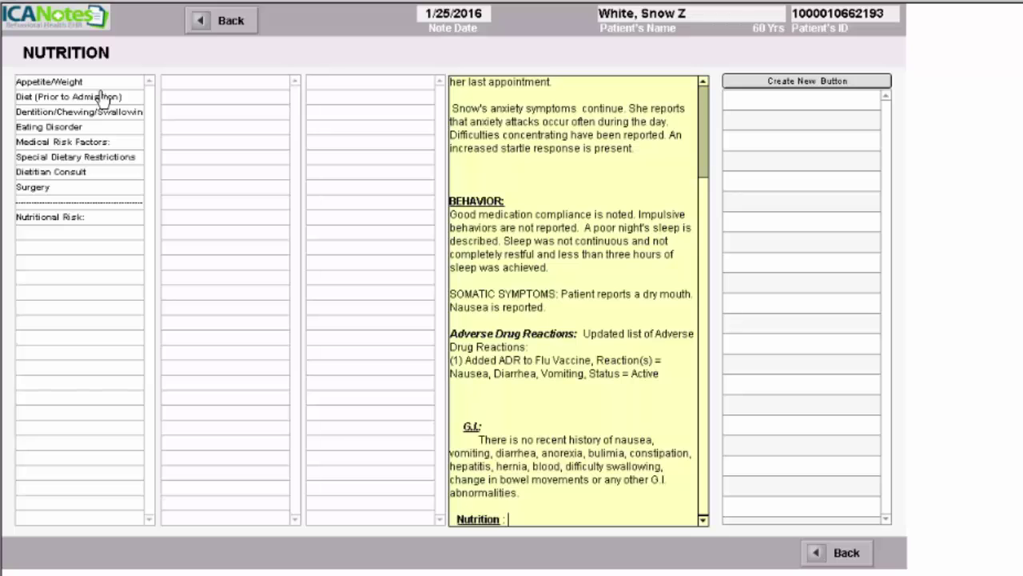
click(52, 83)
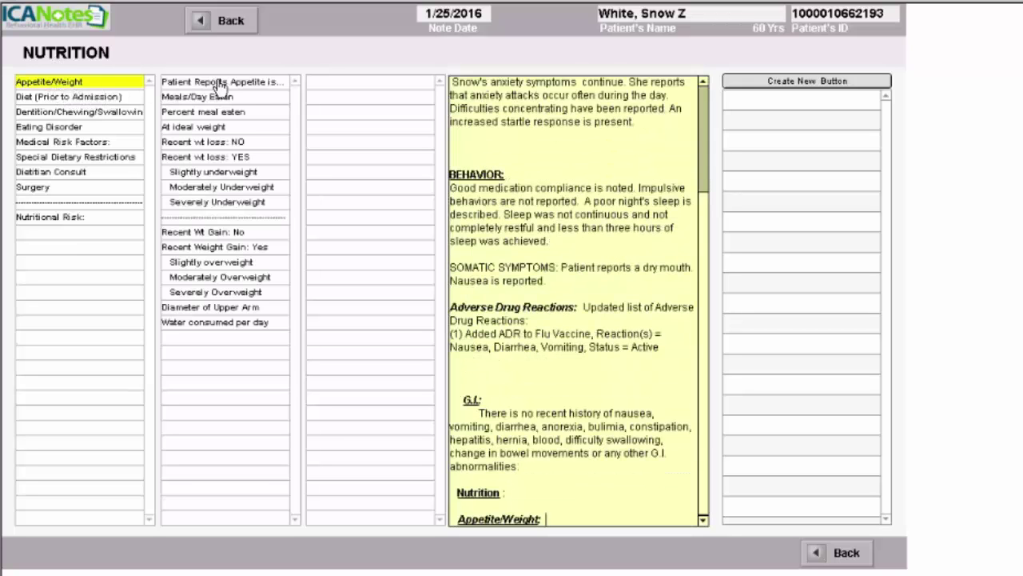
click(252, 84)
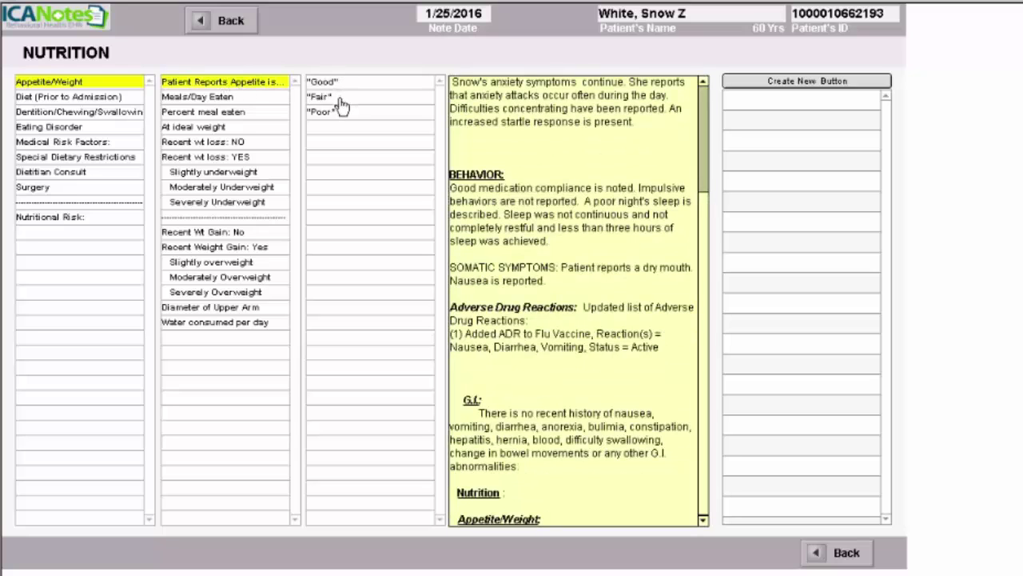
click(334, 99)
click(249, 99)
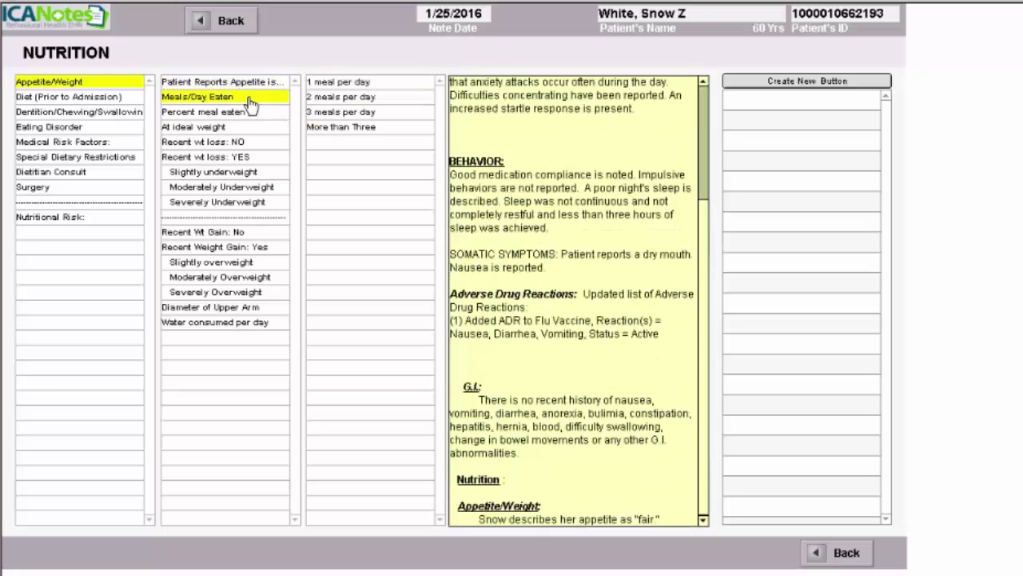
click(371, 101)
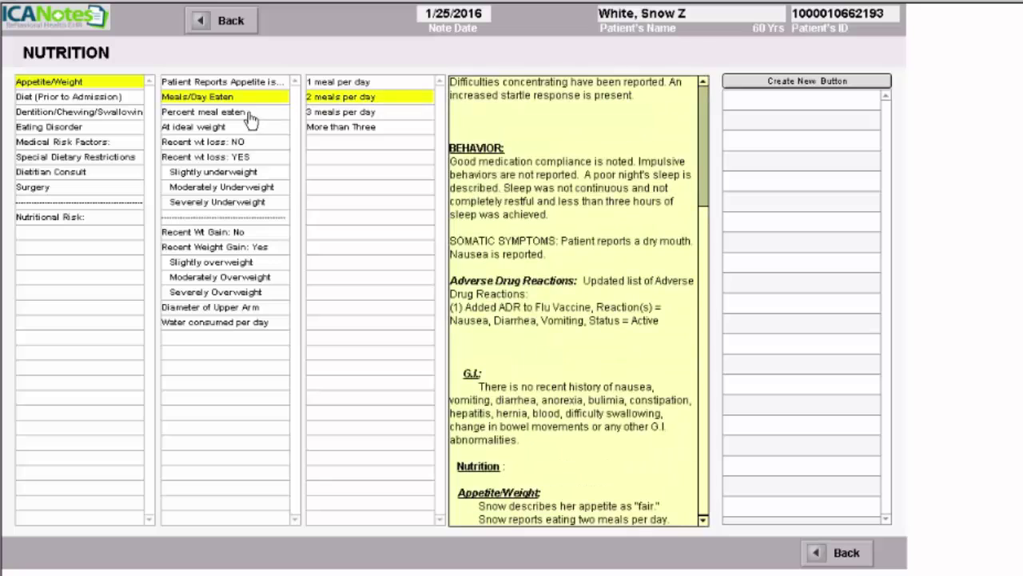
click(256, 116)
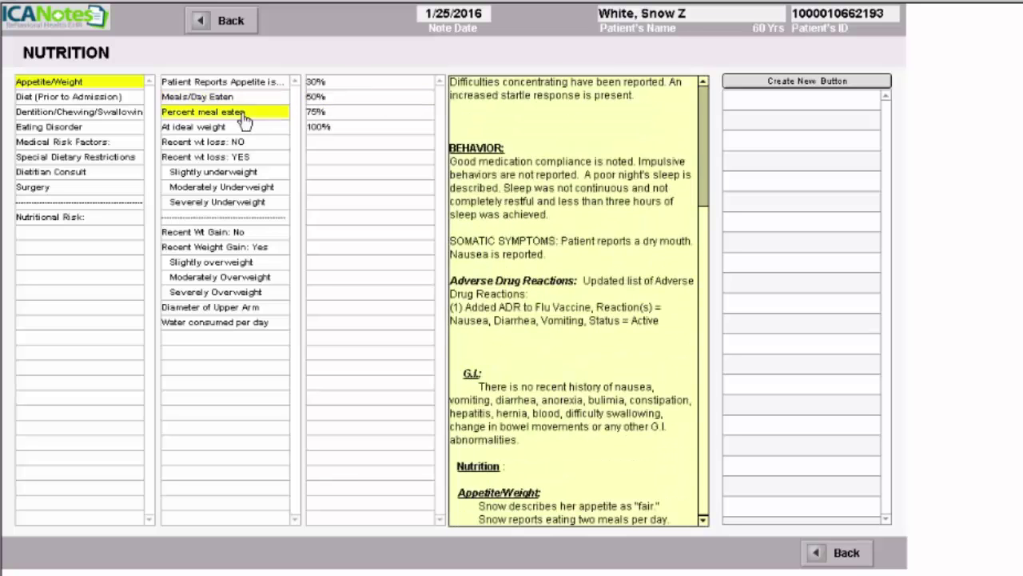
click(330, 98)
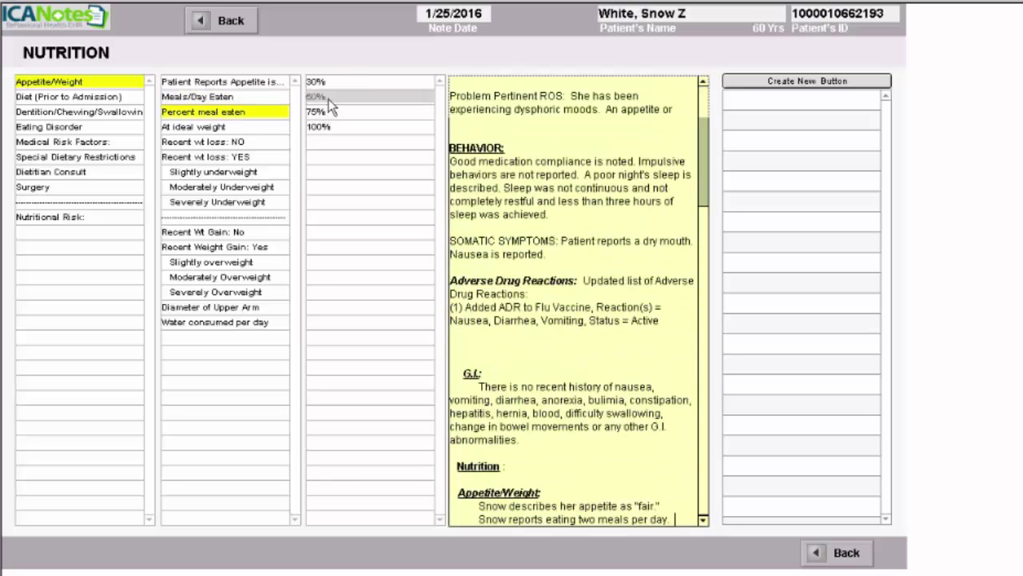
click(217, 129)
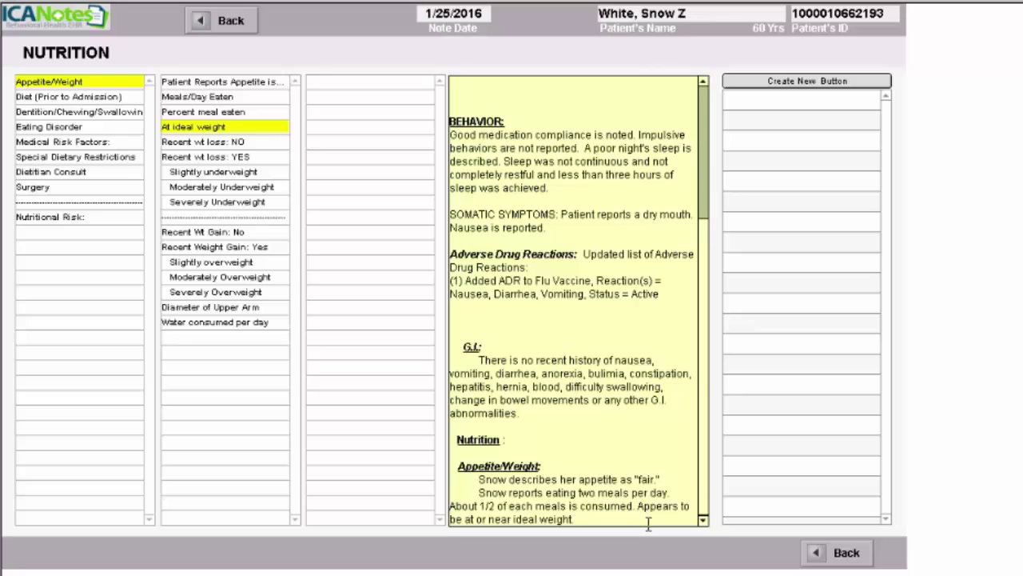
drag(636, 507, 650, 524)
key(Delete)
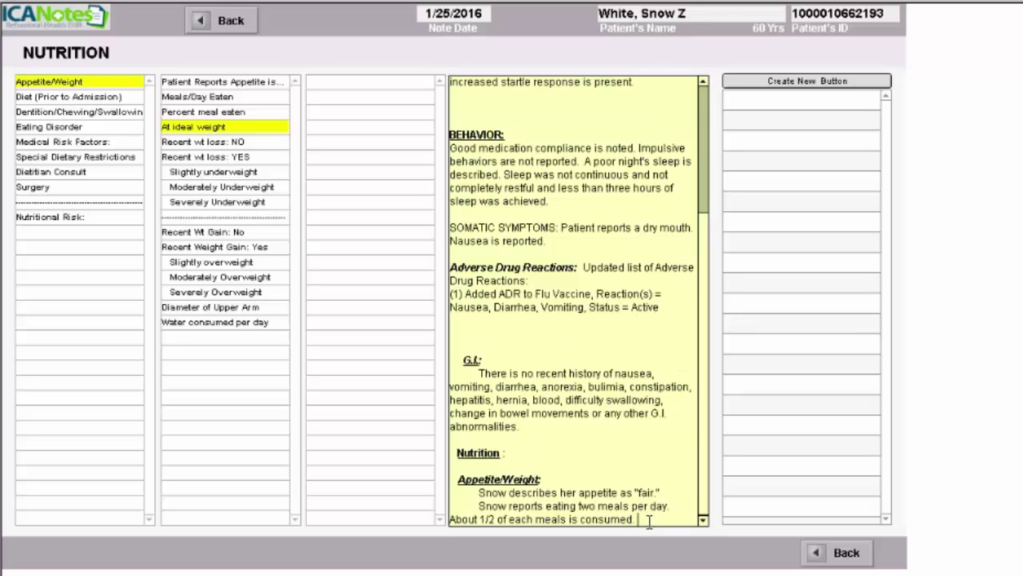
Record a recent weight loss of +/- 5 pounds and describe the patient as moderately underweight.
click(225, 158)
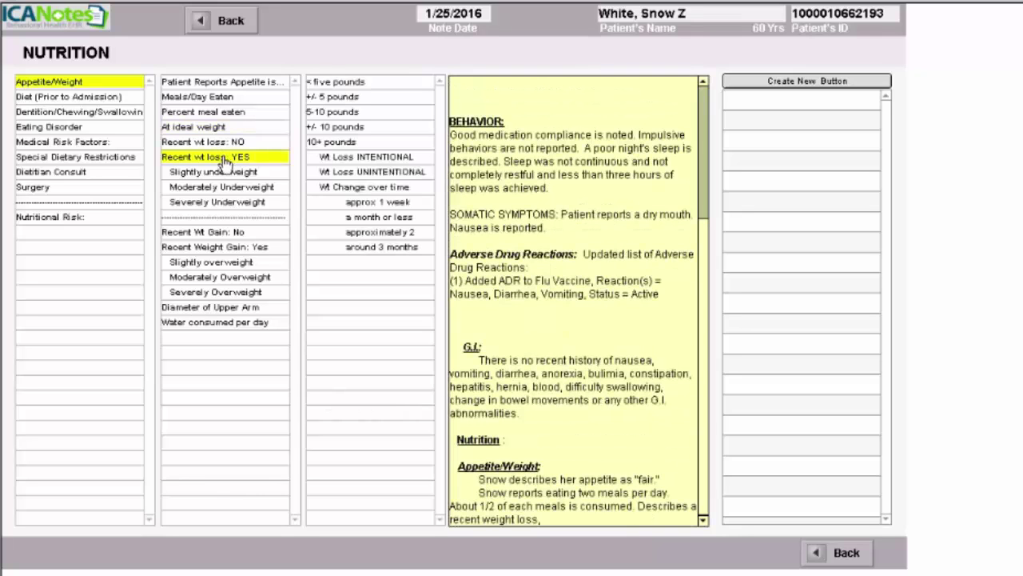
click(346, 99)
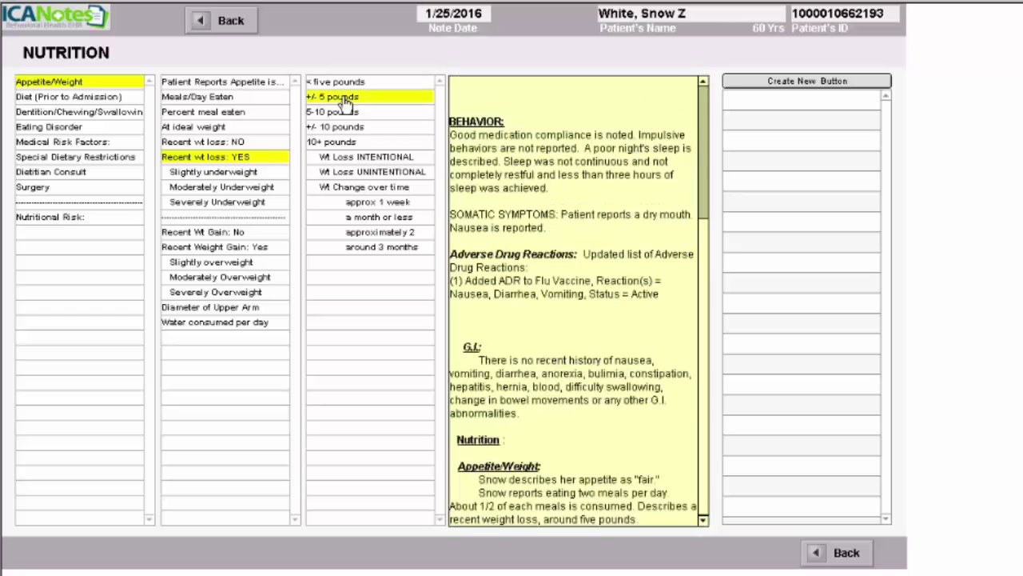
click(223, 189)
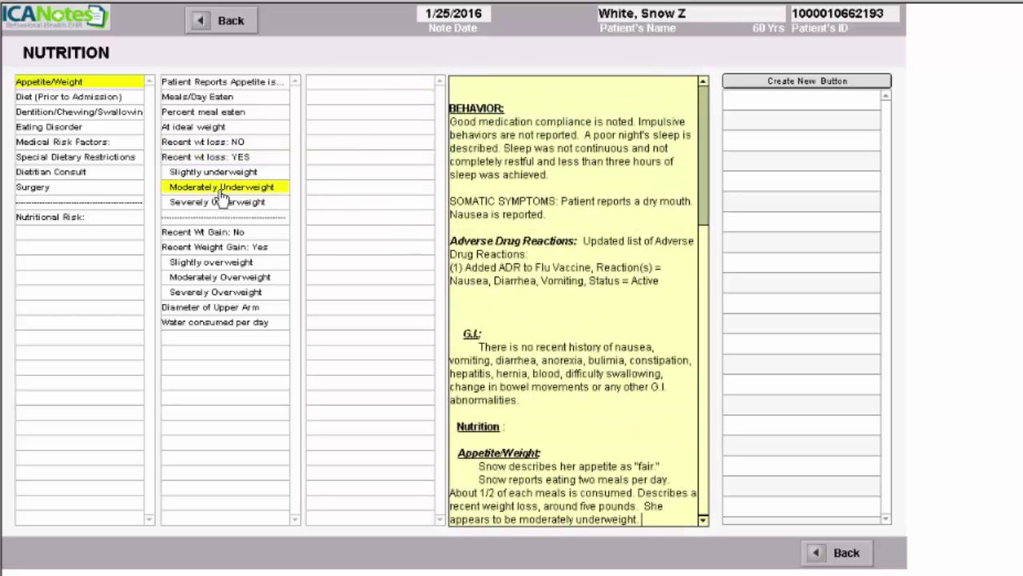
Record the type of diet prior to admission as Regular.
click(42, 99)
click(189, 84)
click(329, 83)
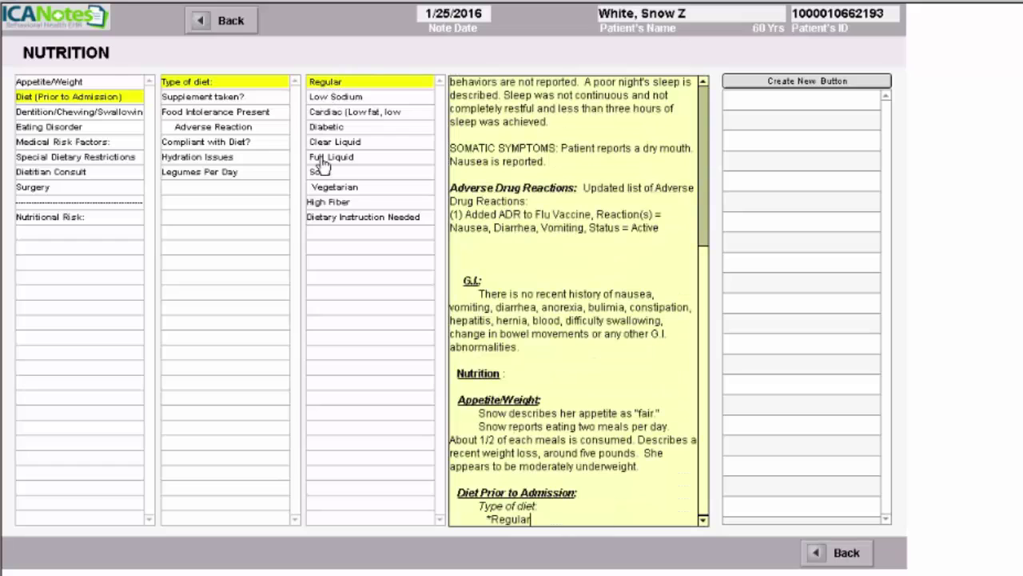
In the nutrition assessment, record dental complaints with denture problems, and no eating disorder symptoms.
click(92, 116)
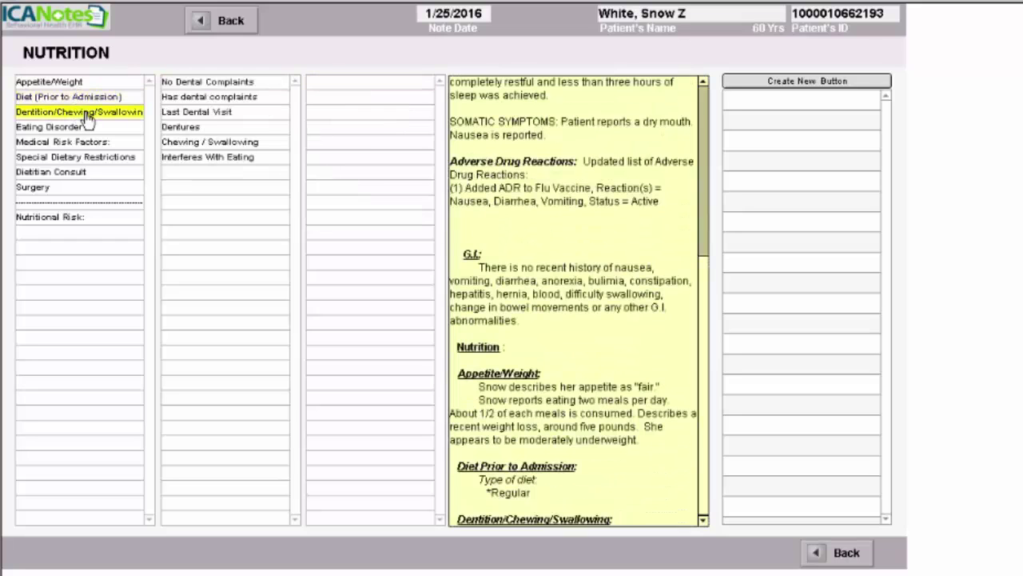
click(206, 100)
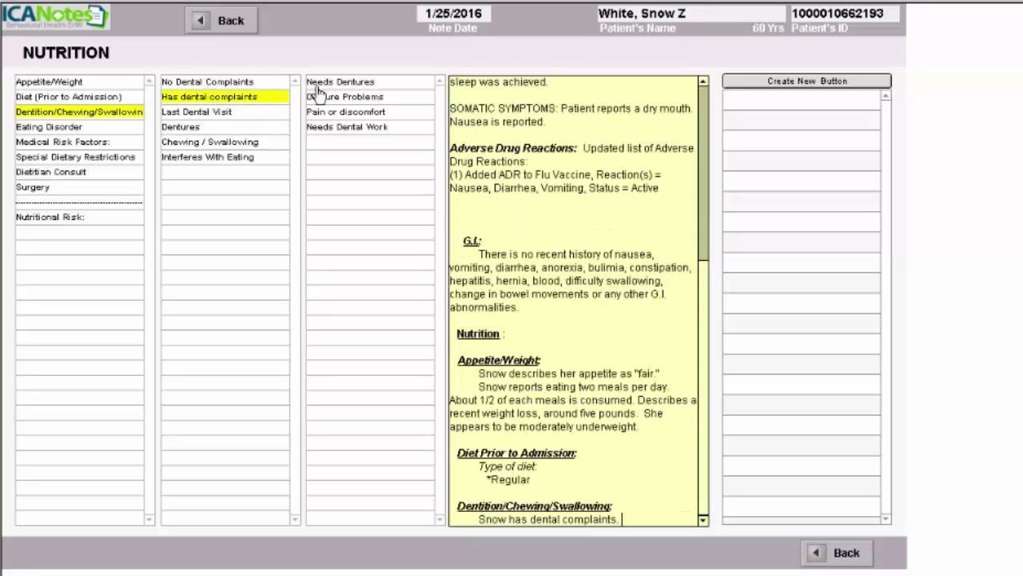
click(354, 96)
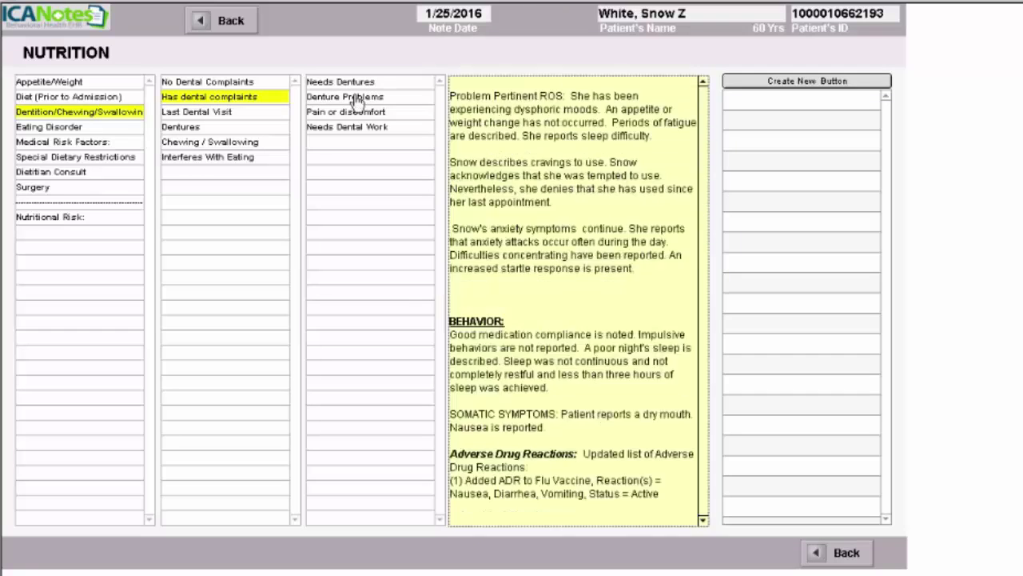
click(88, 129)
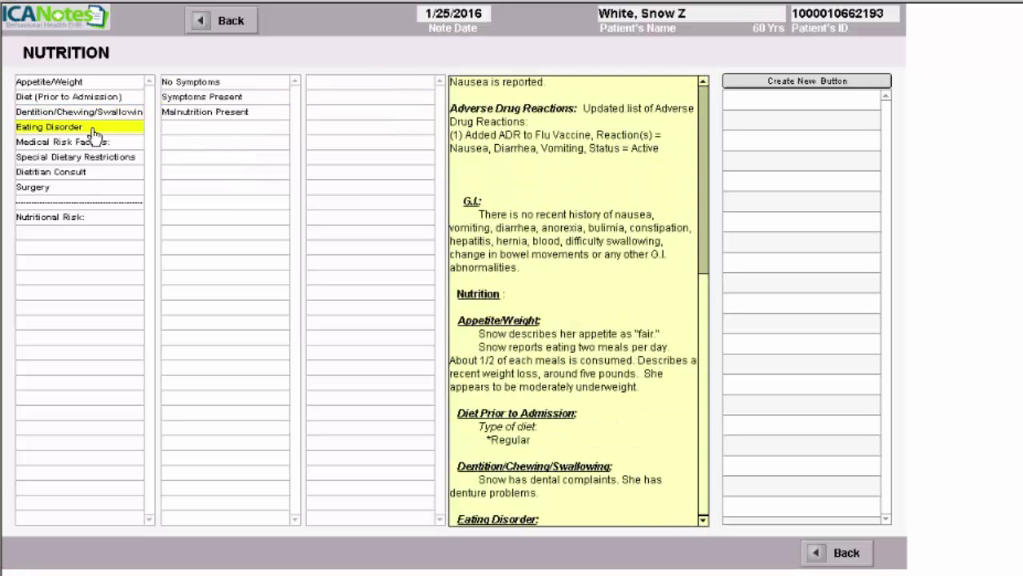
click(192, 83)
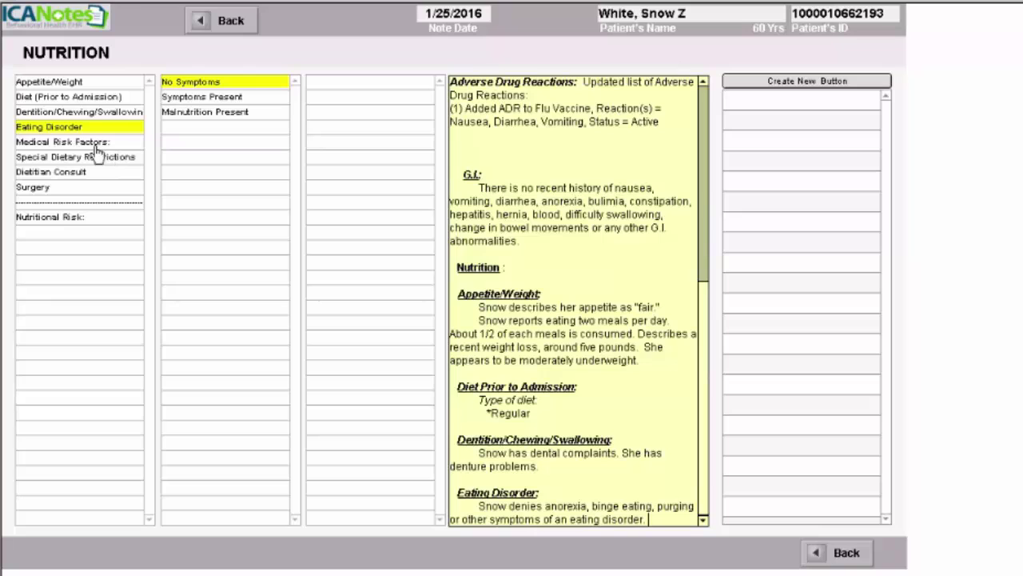
Record cancer as a medical risk factor, with uncertainty about whether it is causing nutritional problems.
click(35, 144)
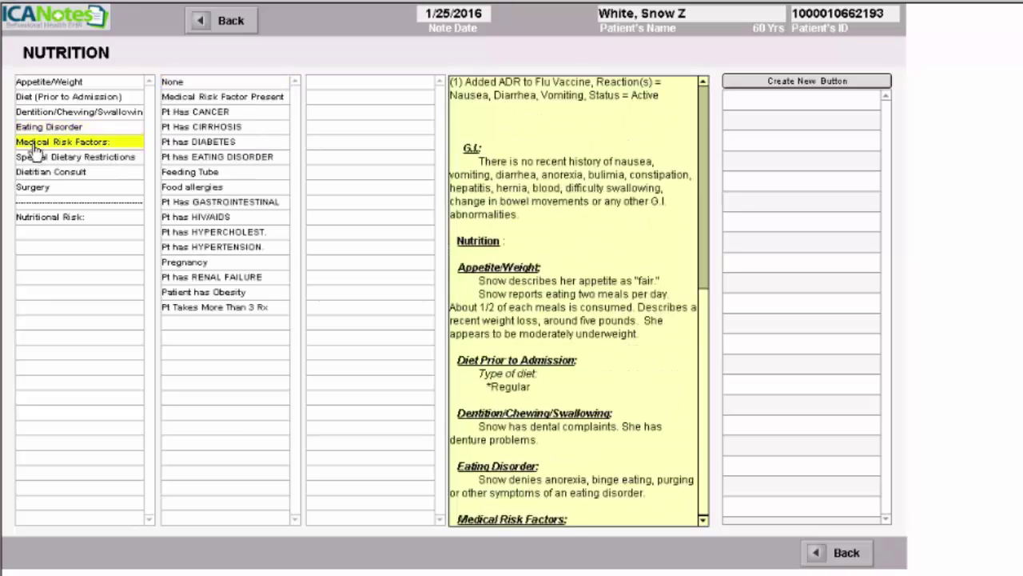
click(206, 113)
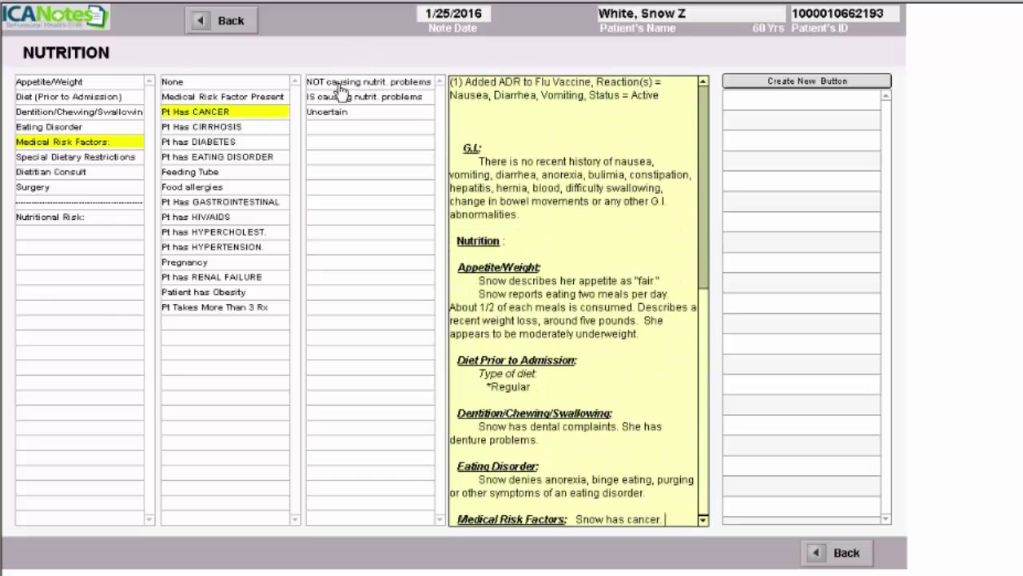
click(318, 118)
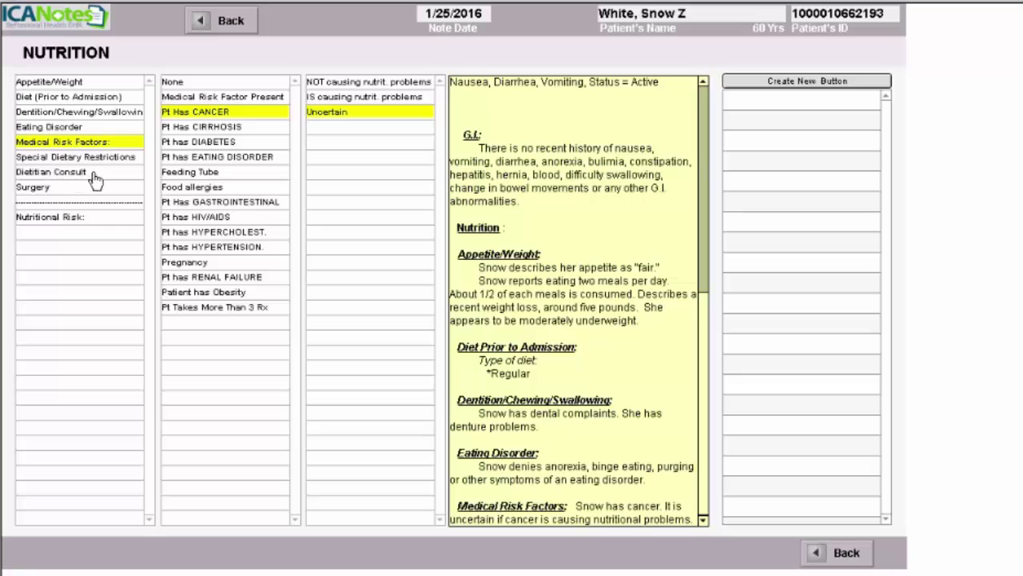
click(48, 188)
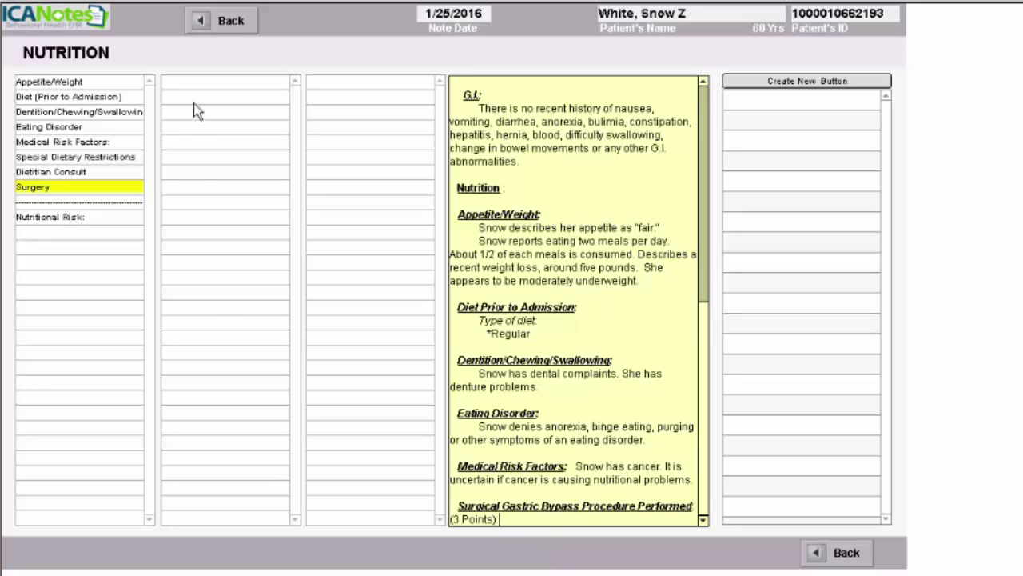
drag(507, 518, 438, 505)
key(Delete)
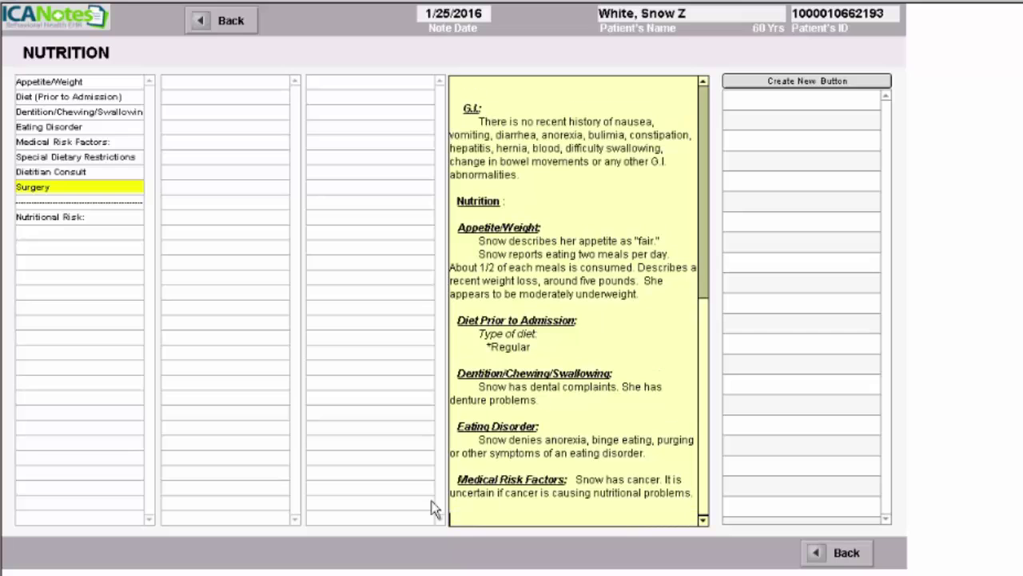
Return from the nutrition assessment to the nursing progress note and review the patient's medical history.
click(228, 23)
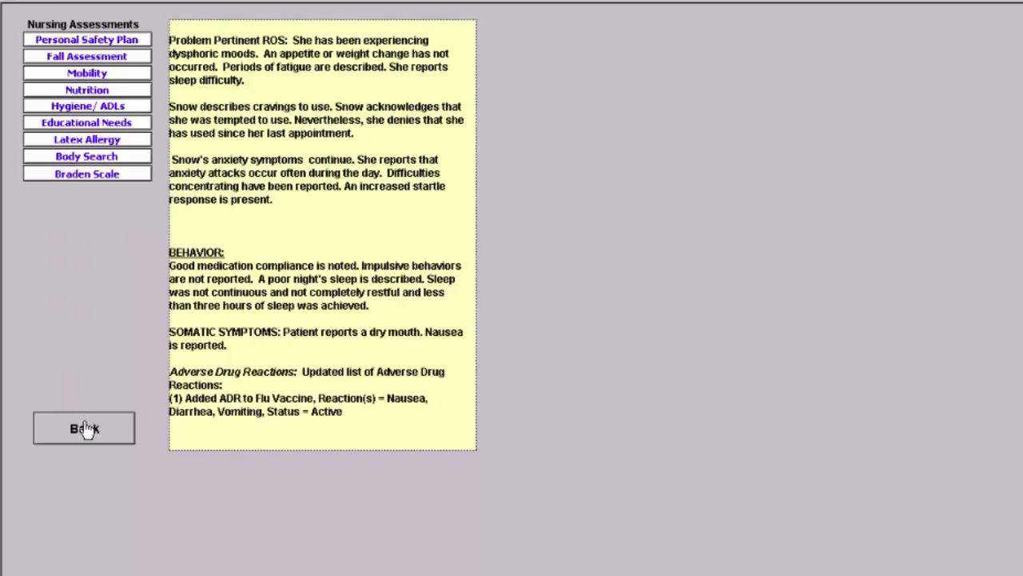
click(86, 427)
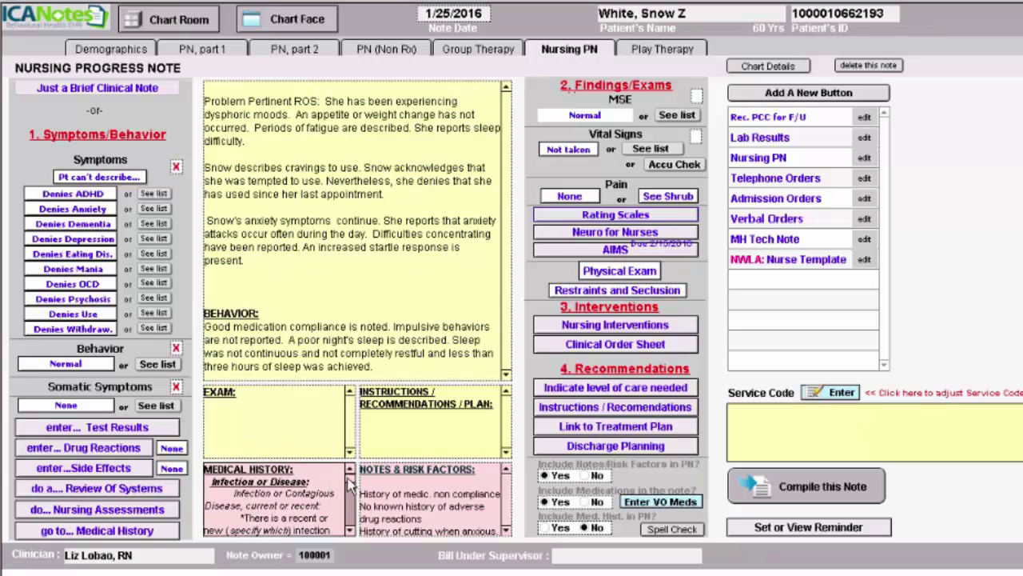
scroll(350, 492, down, 3)
scroll(350, 500, down, 10)
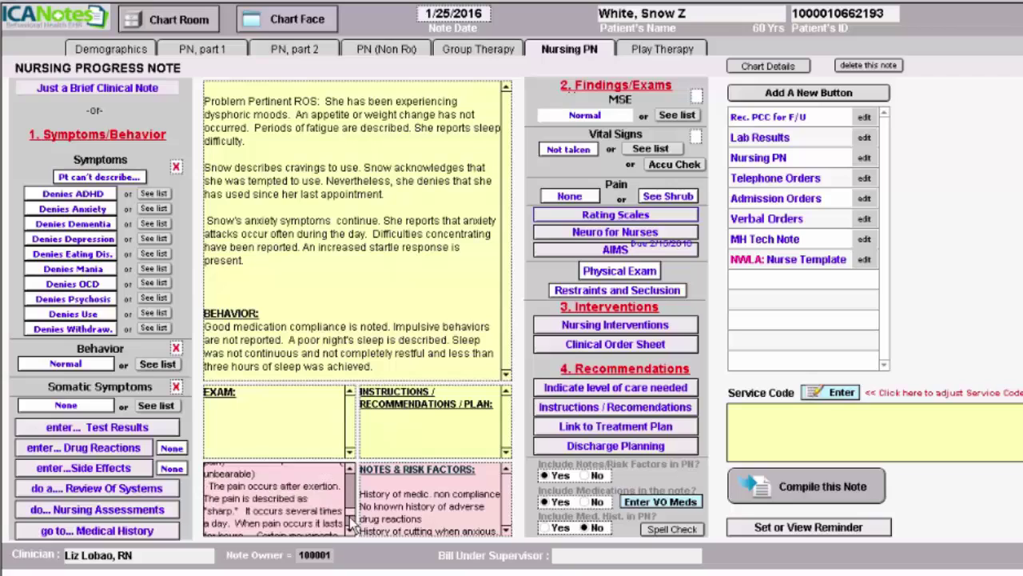
scroll(350, 495, up, 12)
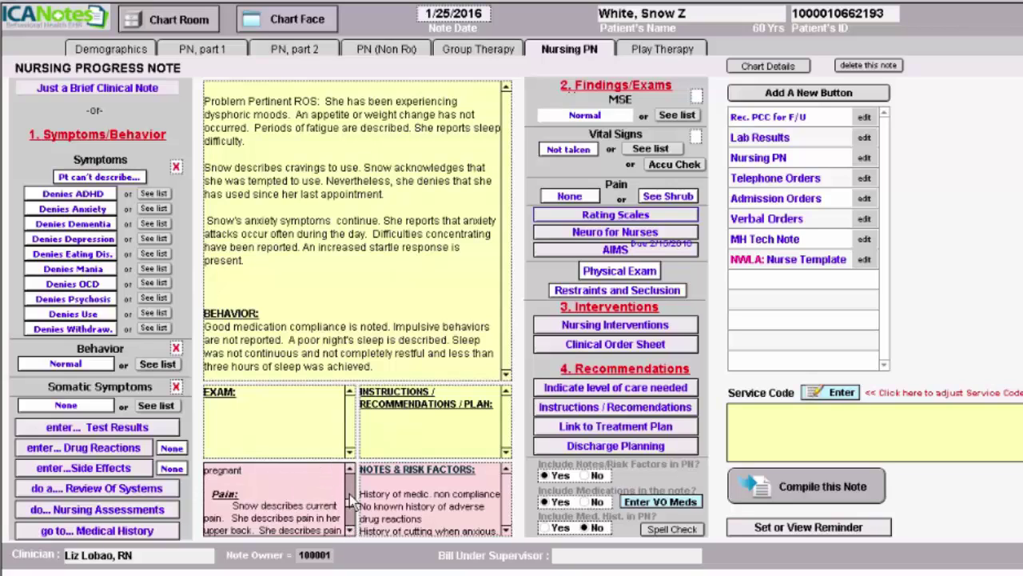
click(340, 474)
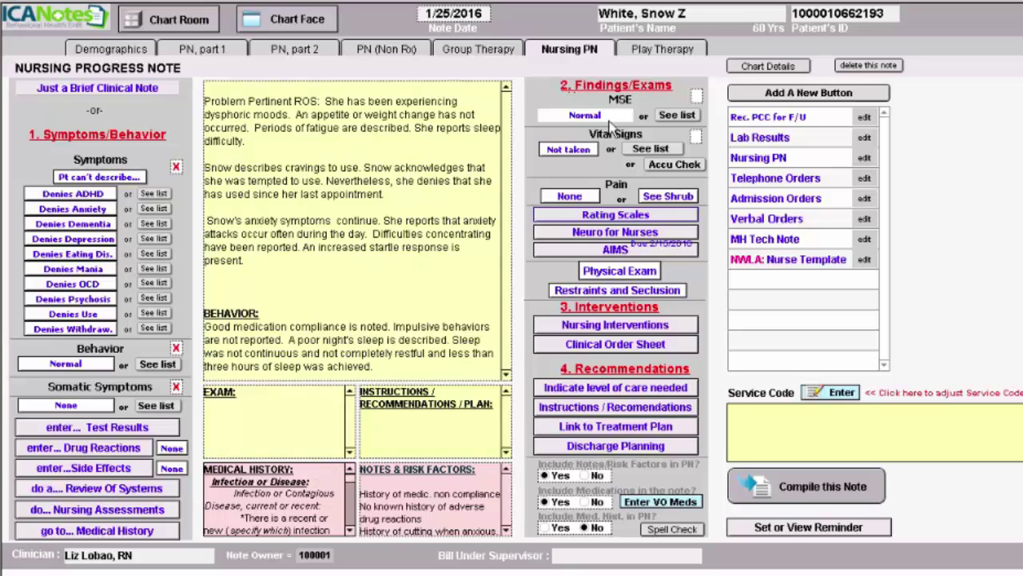
In the mental status exam, describe the patient's appearance as calm, attentive, casually groomed, but anxious.
click(676, 116)
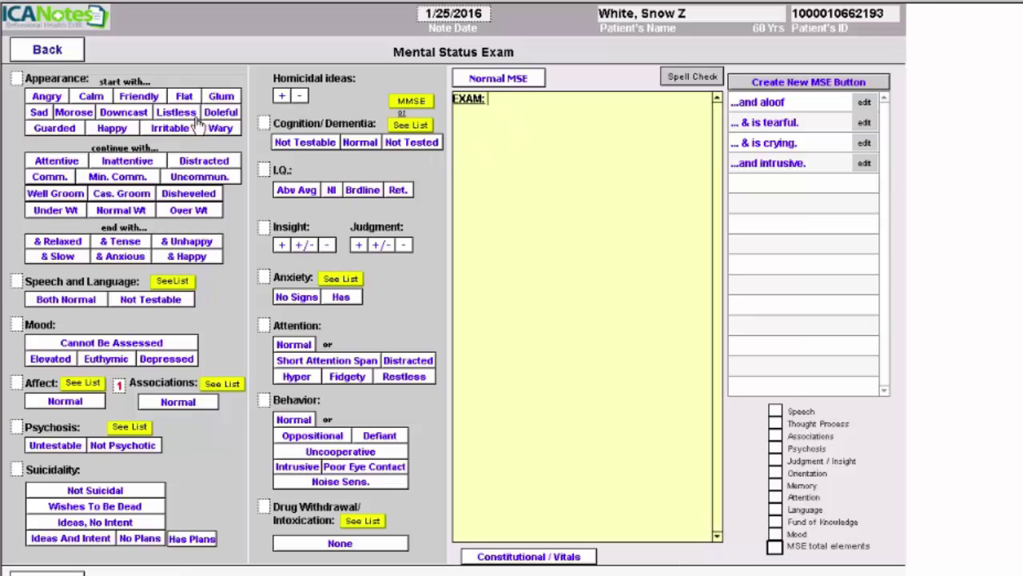
click(93, 97)
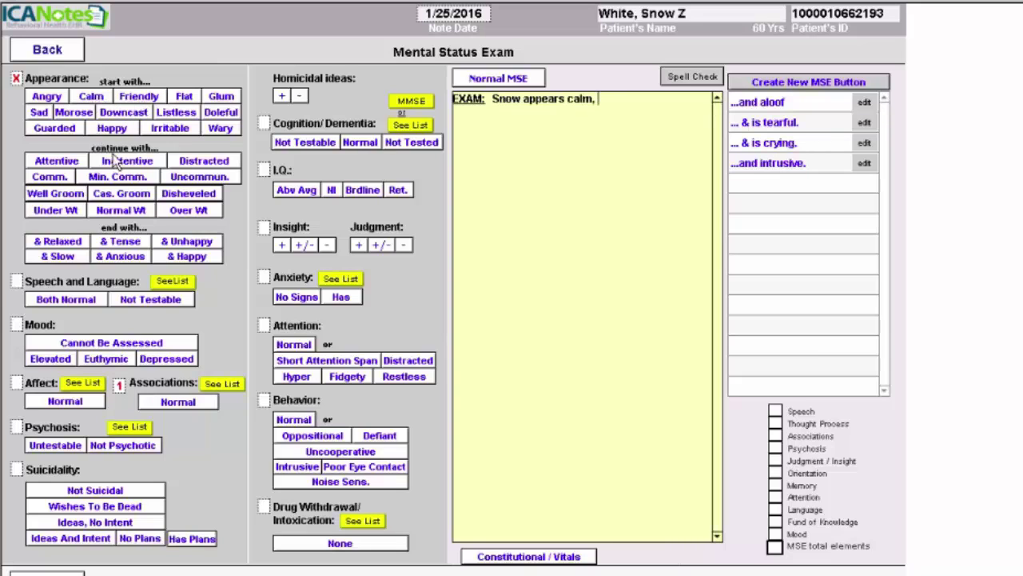
click(63, 162)
click(112, 201)
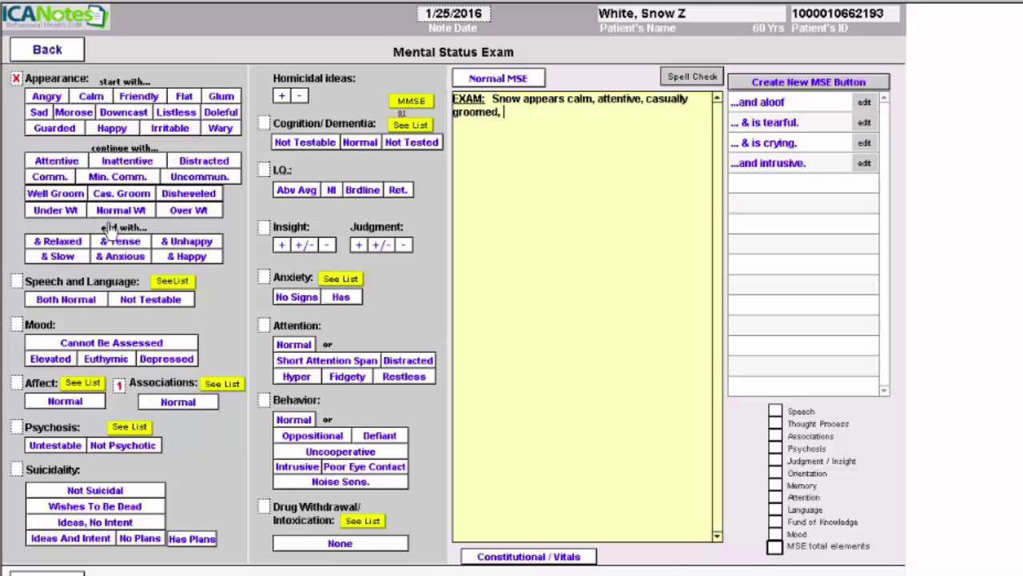
click(120, 257)
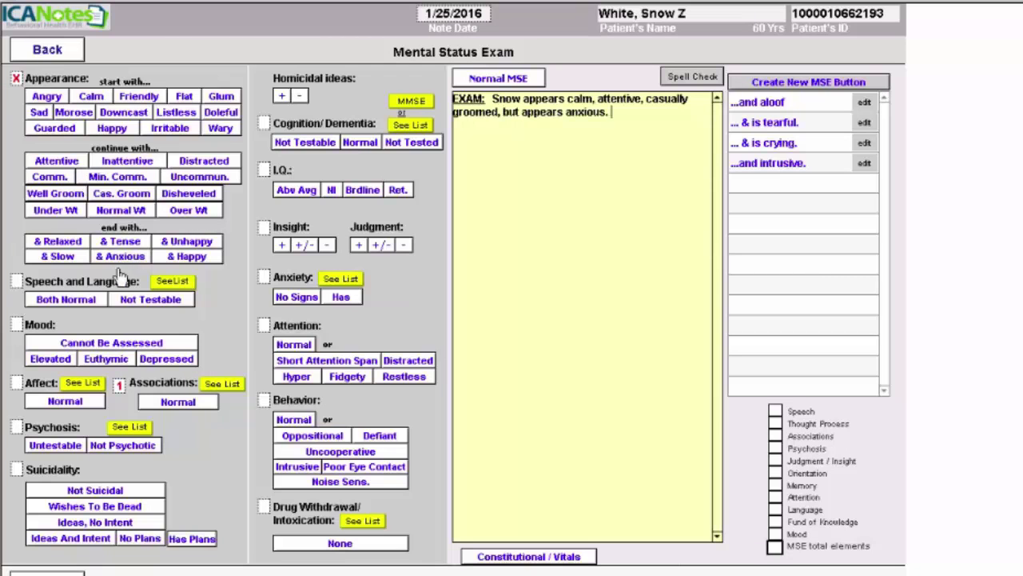
Record speech and language as both normal, mood as euthymic, and affect and associations as normal.
click(68, 300)
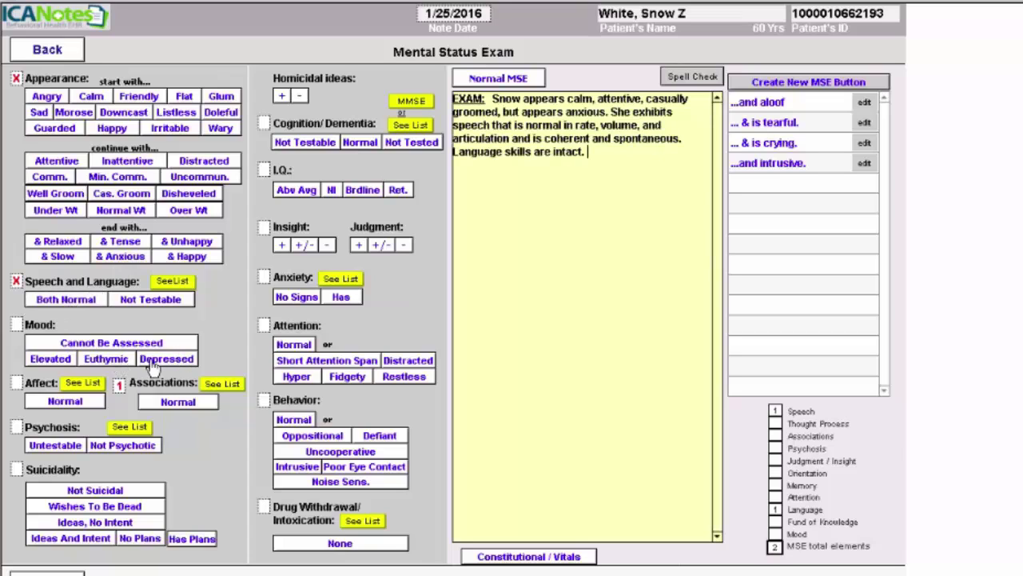
click(103, 362)
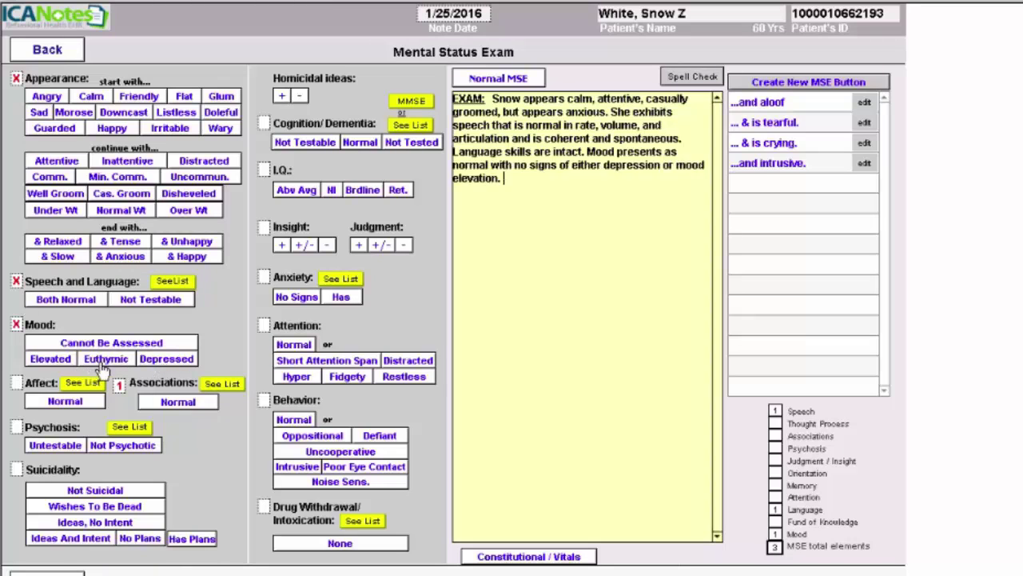
click(82, 408)
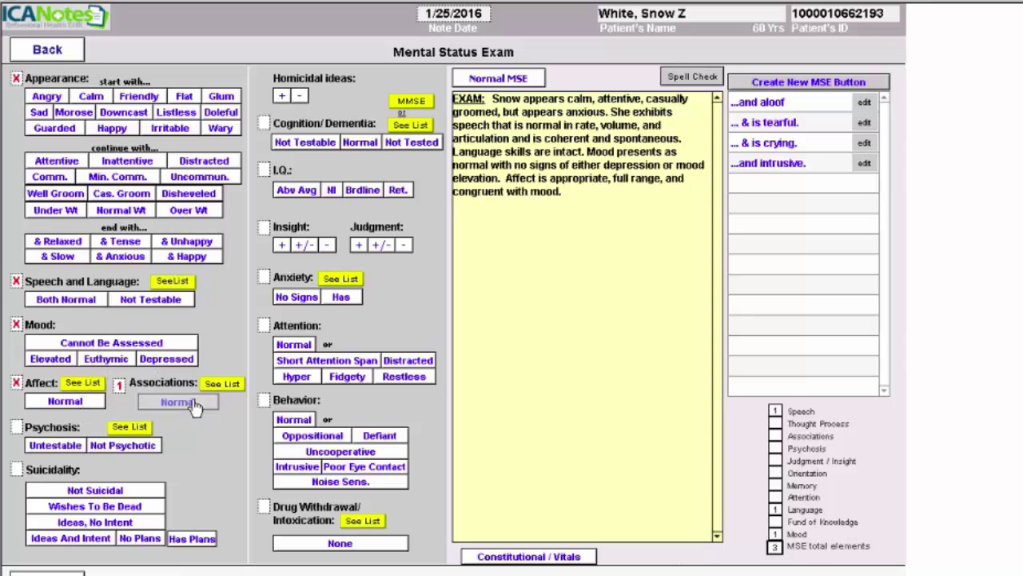
click(177, 403)
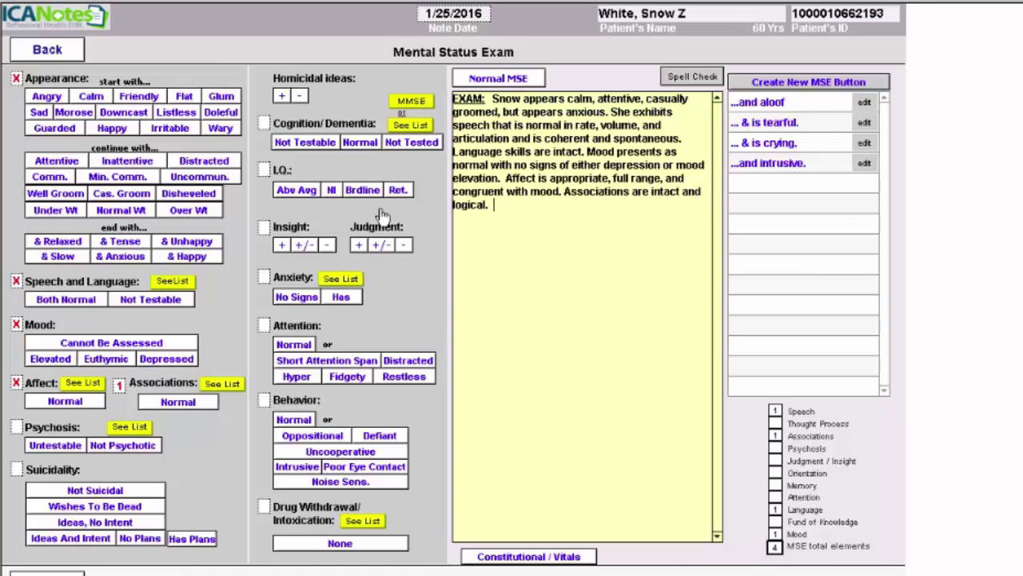
Record fair insight (+/-), intact judgment (+) and signs of anxiety in the mental status exam.
click(303, 246)
click(357, 245)
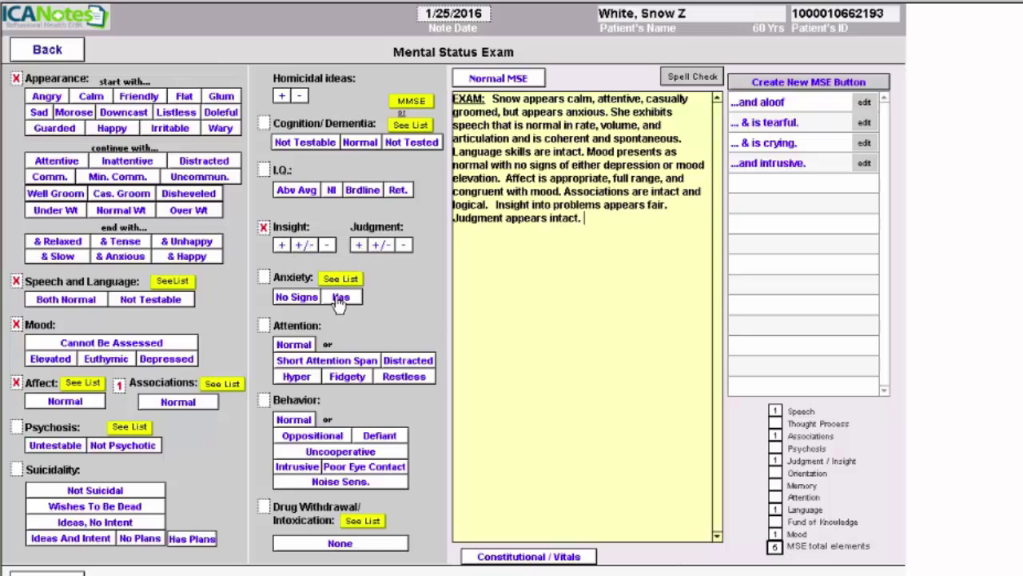
click(330, 298)
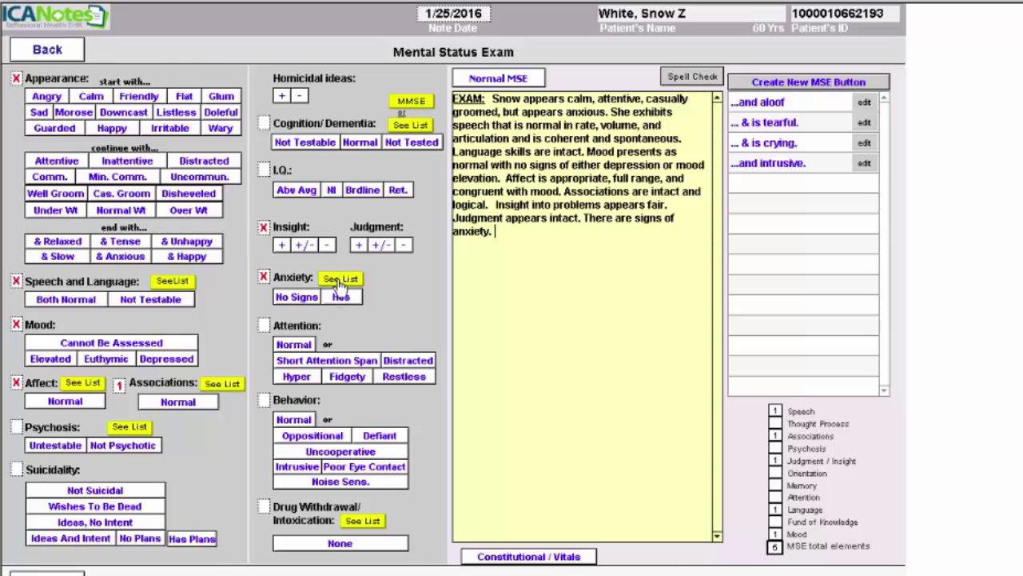
Detail the anxiety findings as present and evidenced by a startle response, and return to the mental status exam.
click(341, 282)
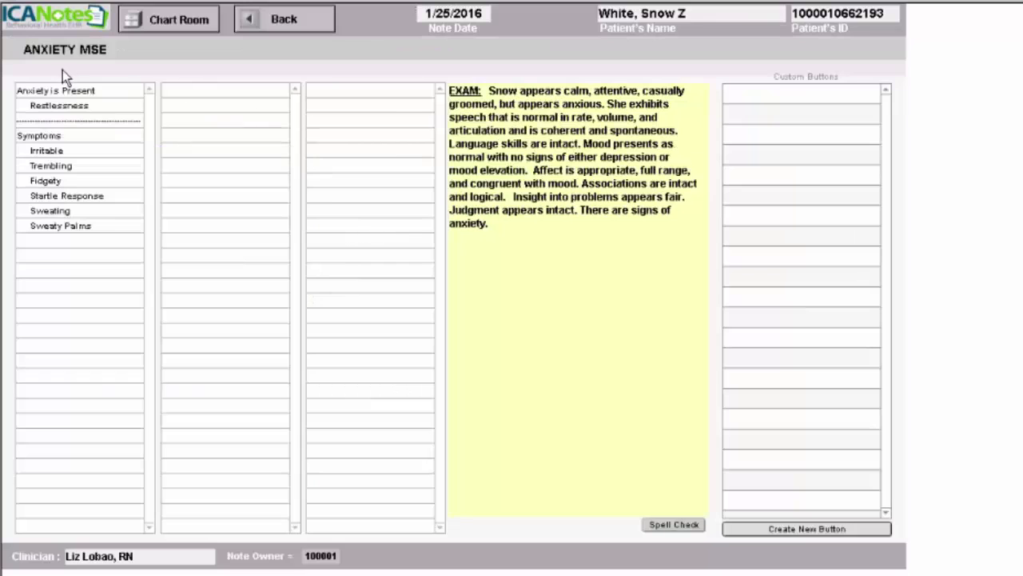
click(58, 93)
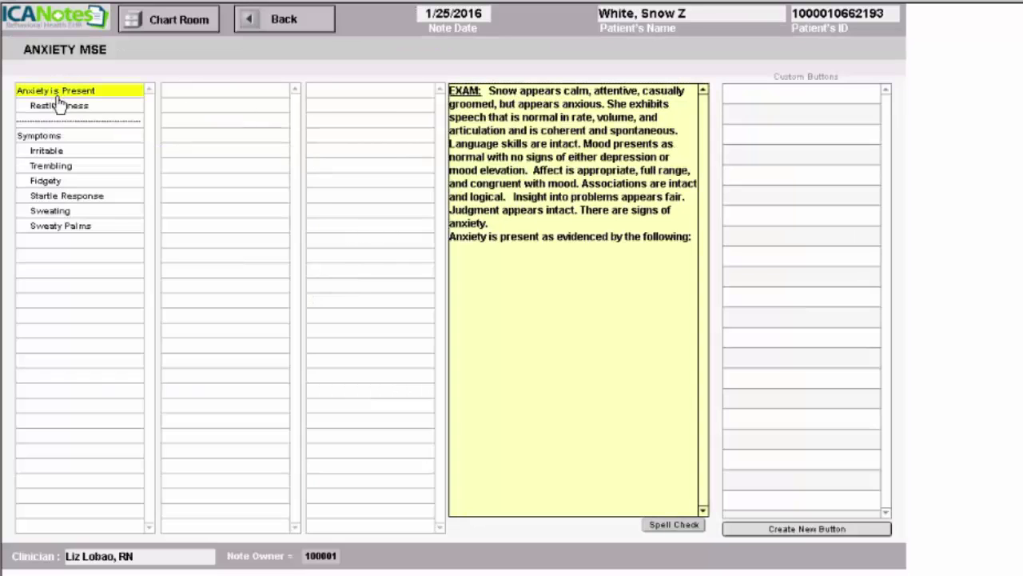
click(58, 200)
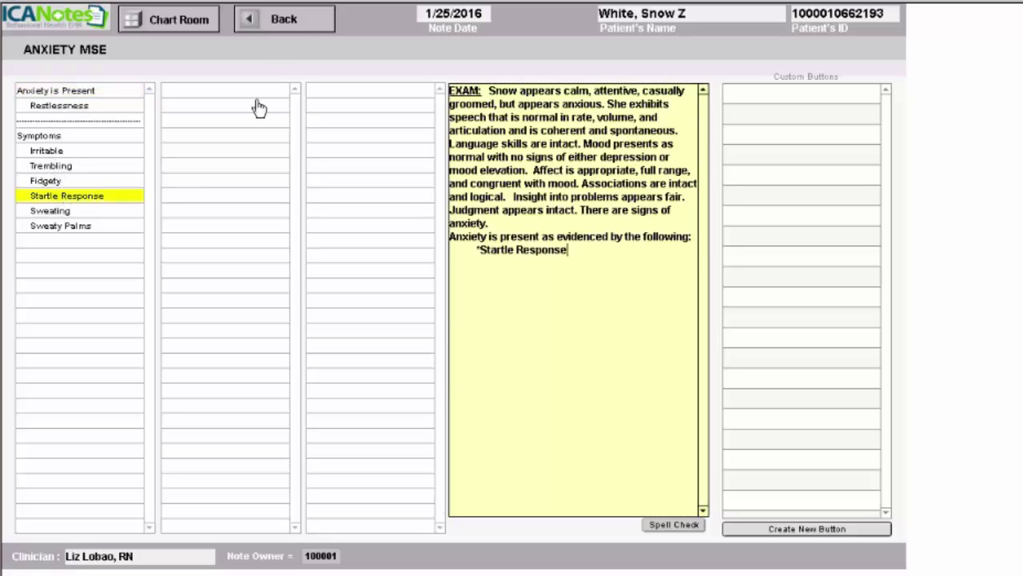
click(294, 20)
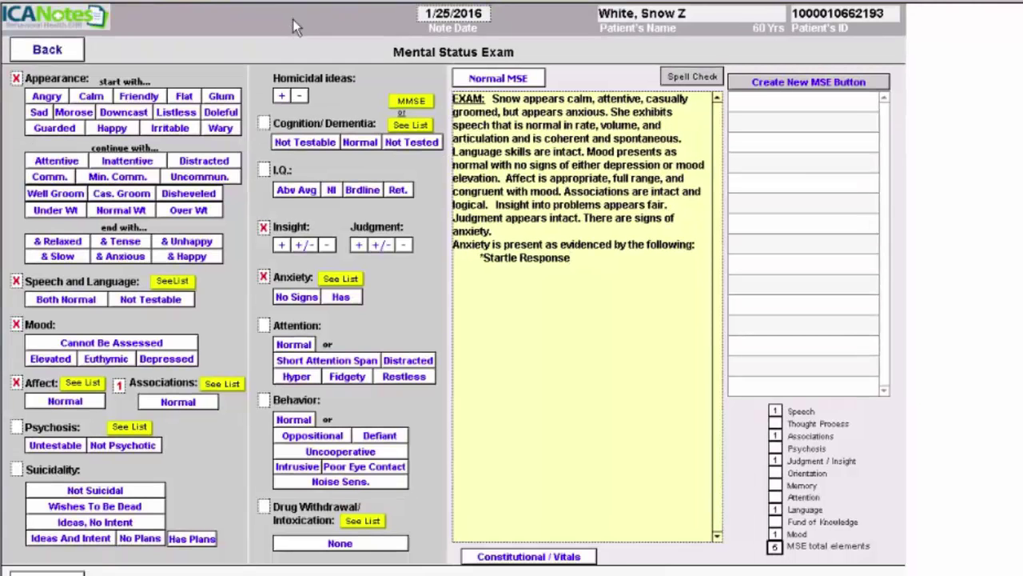
Record attention and behavior as normal, and return to the nursing progress note.
click(293, 344)
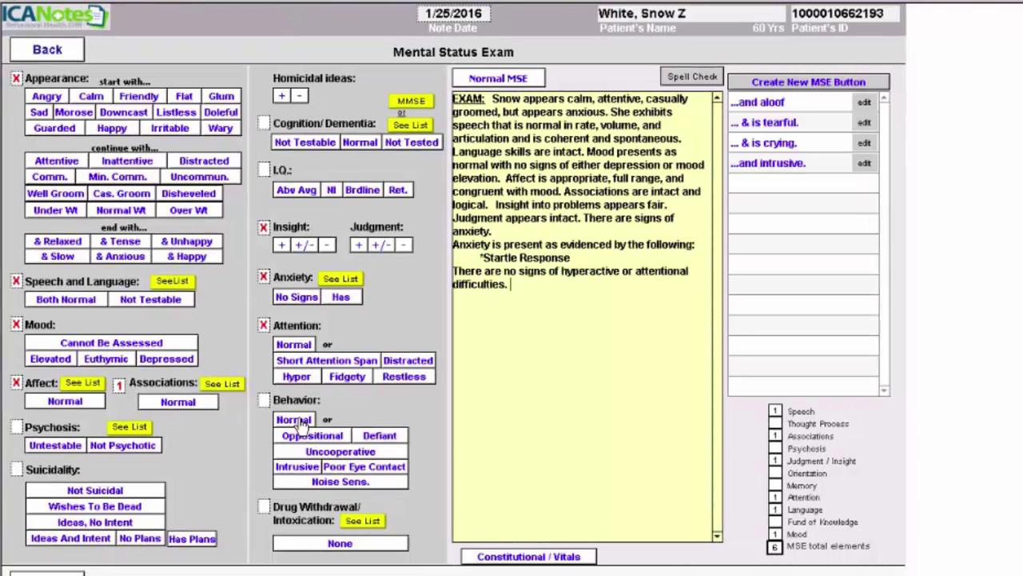
click(295, 419)
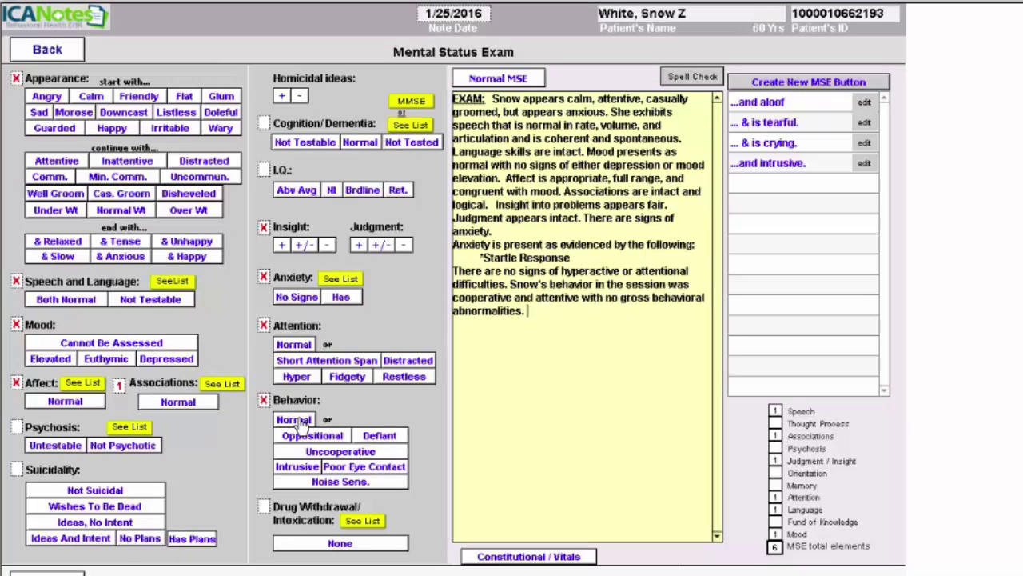
click(48, 50)
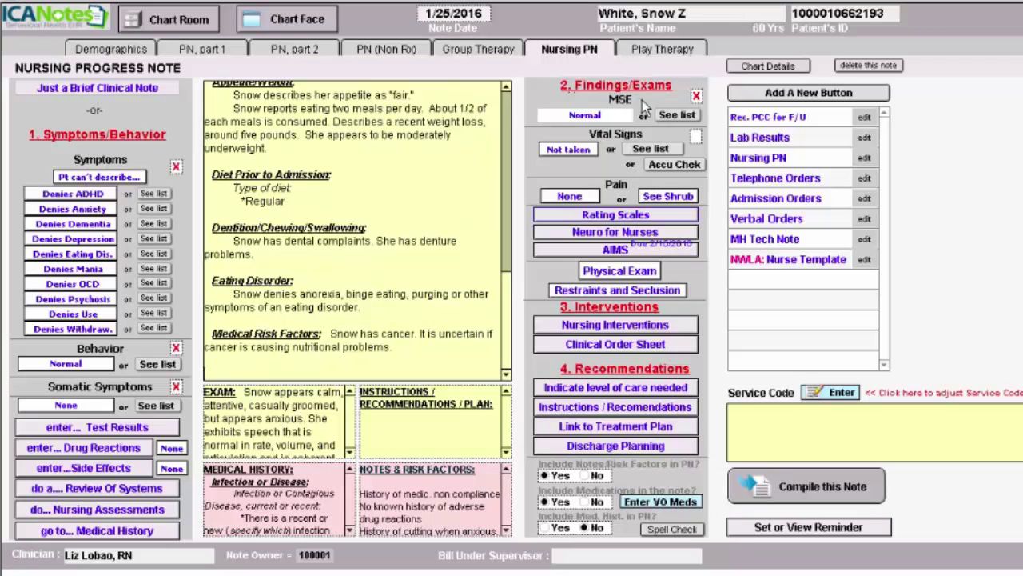
Start the vital signs section of the exam and record a sitting blood pressure of 110/60.
click(651, 150)
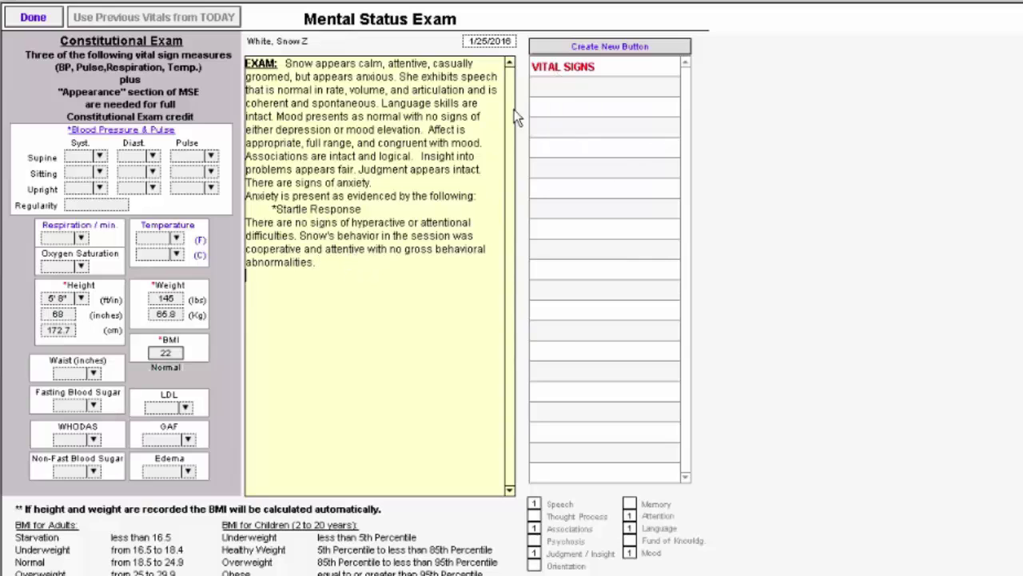
click(562, 70)
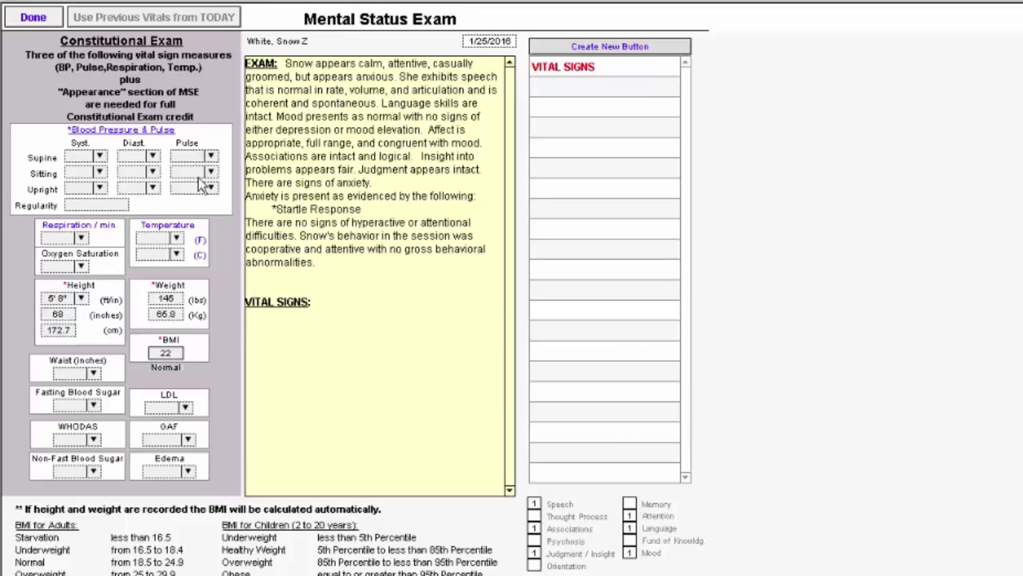
click(100, 174)
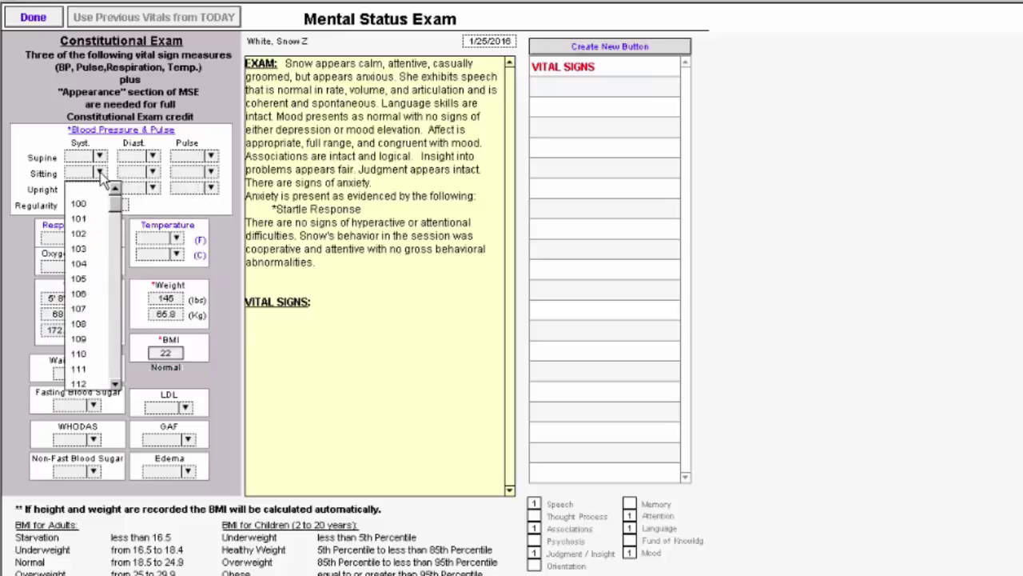
click(80, 354)
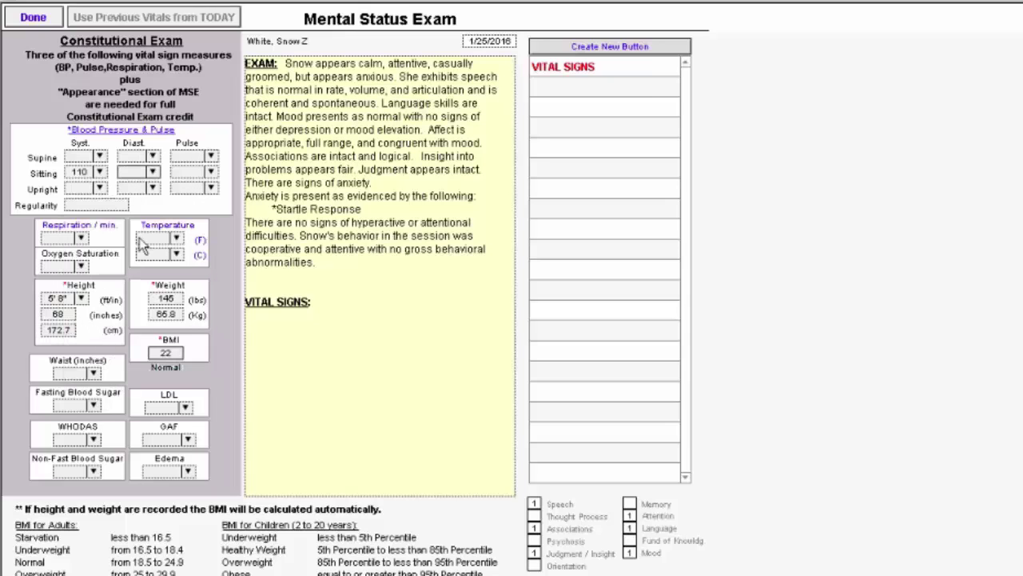
click(152, 171)
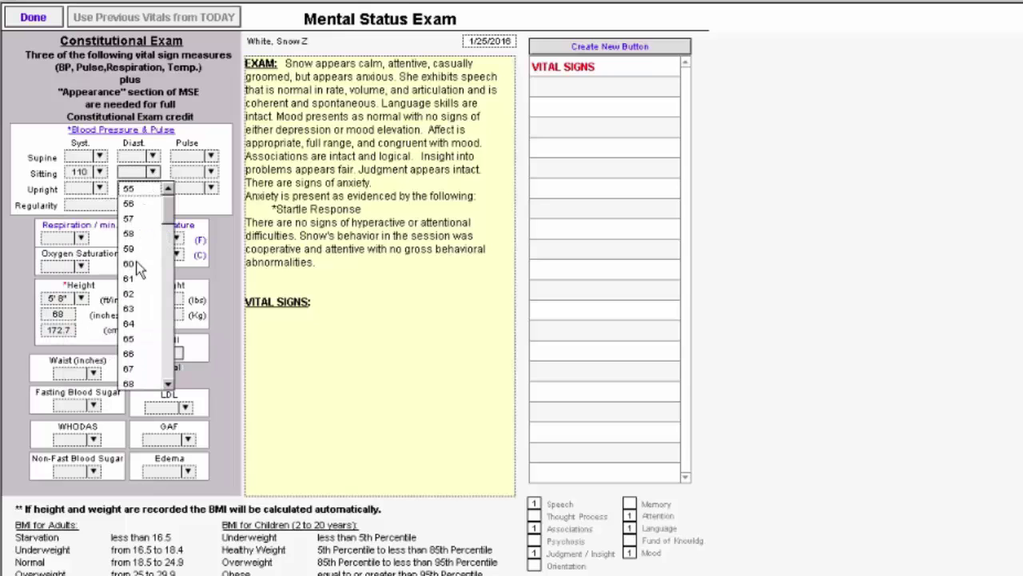
click(136, 264)
Record a sitting pulse of 80 with regular regularity.
click(211, 173)
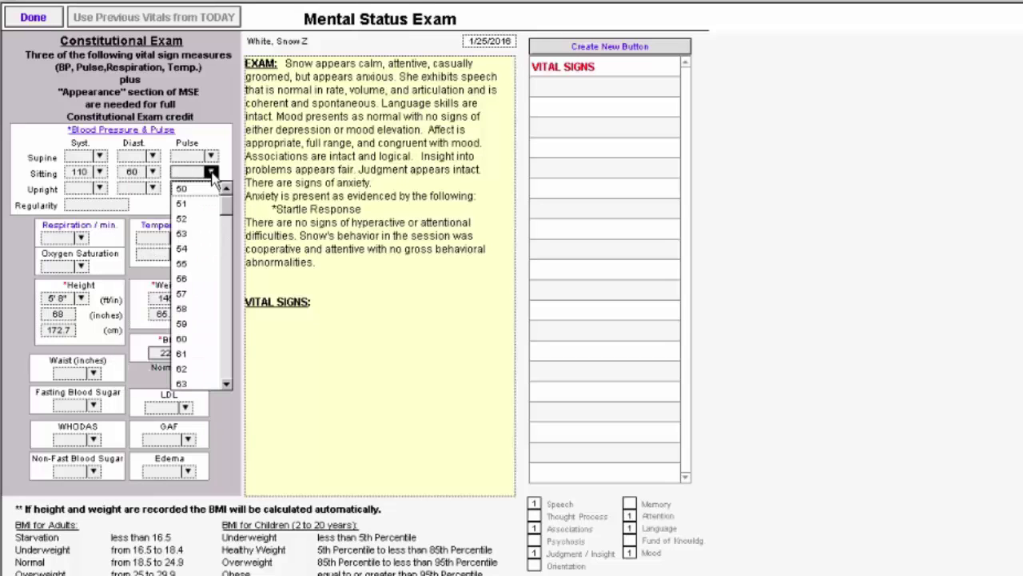
drag(230, 207, 230, 236)
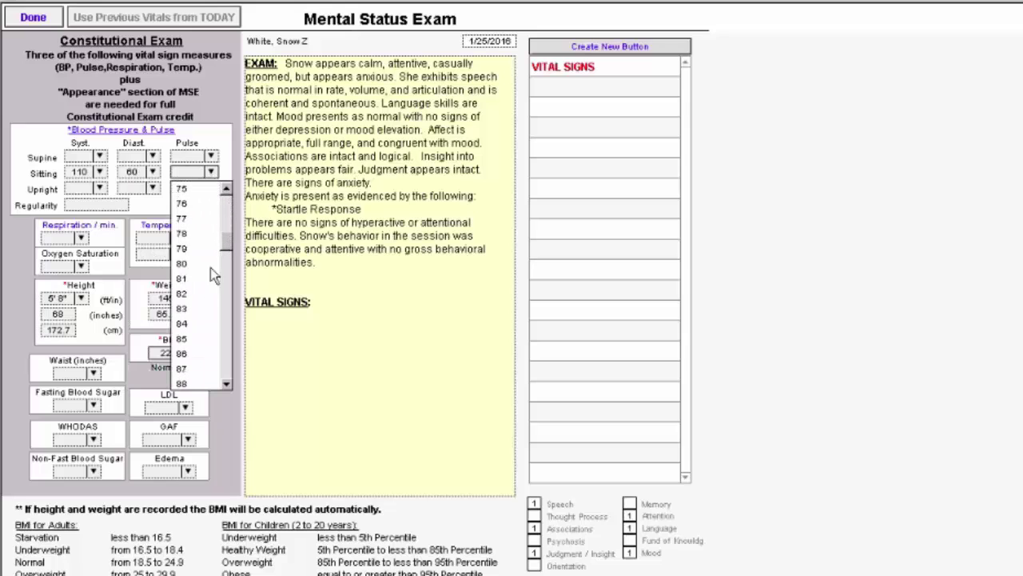
click(183, 266)
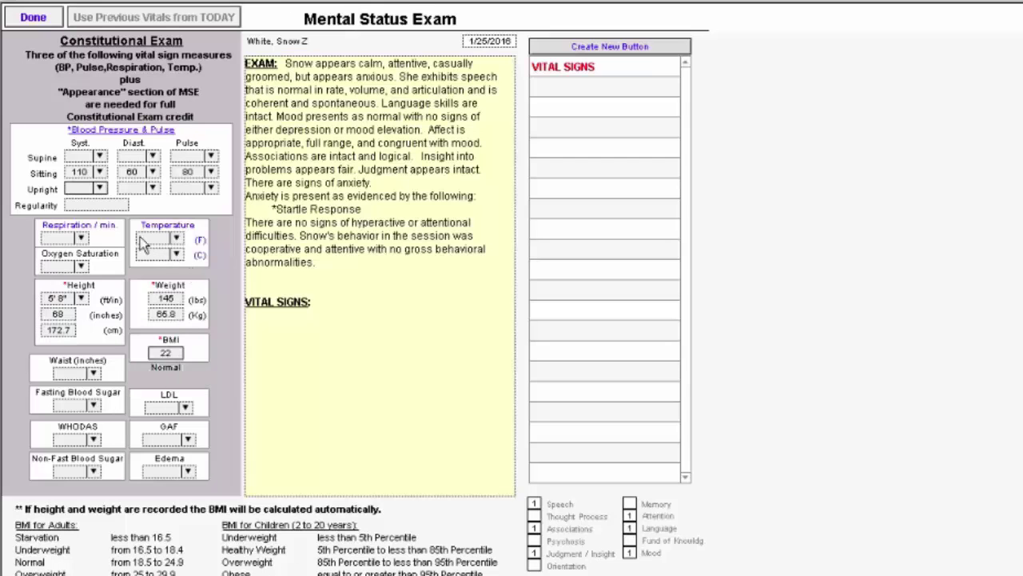
click(95, 207)
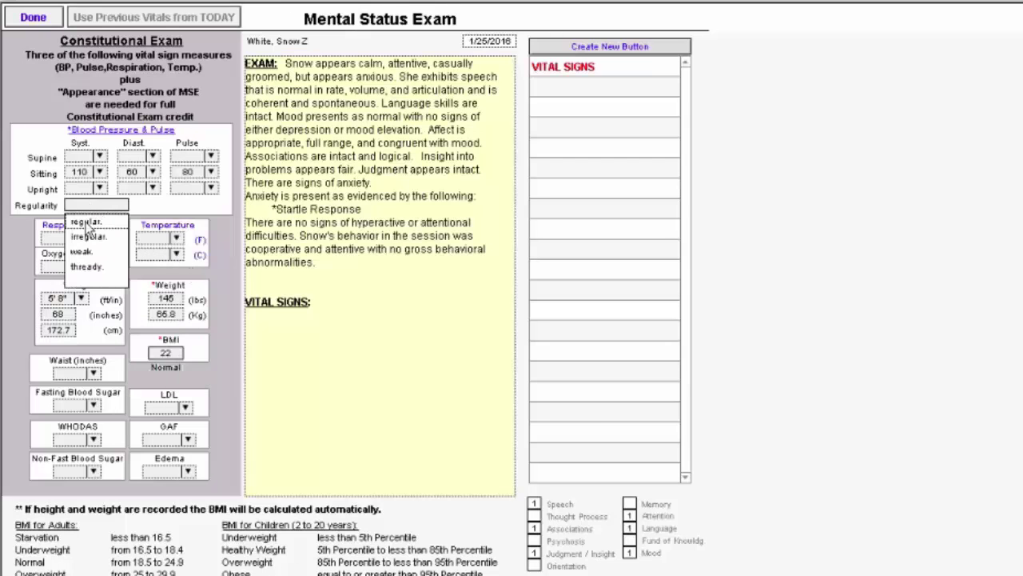
click(88, 224)
Record respiration as 16 per minute and temperature as 98.4 °F.
click(81, 237)
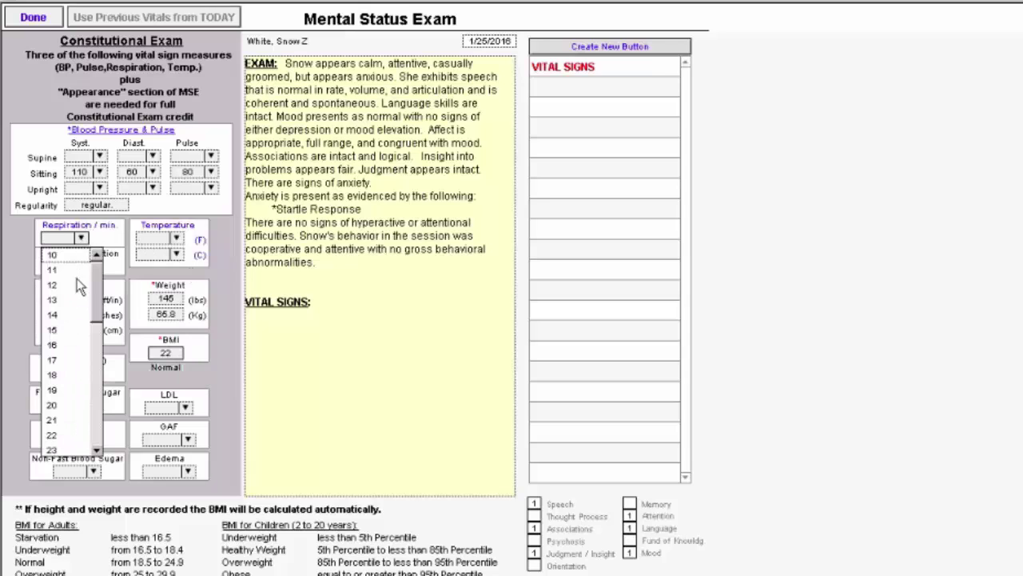
click(54, 346)
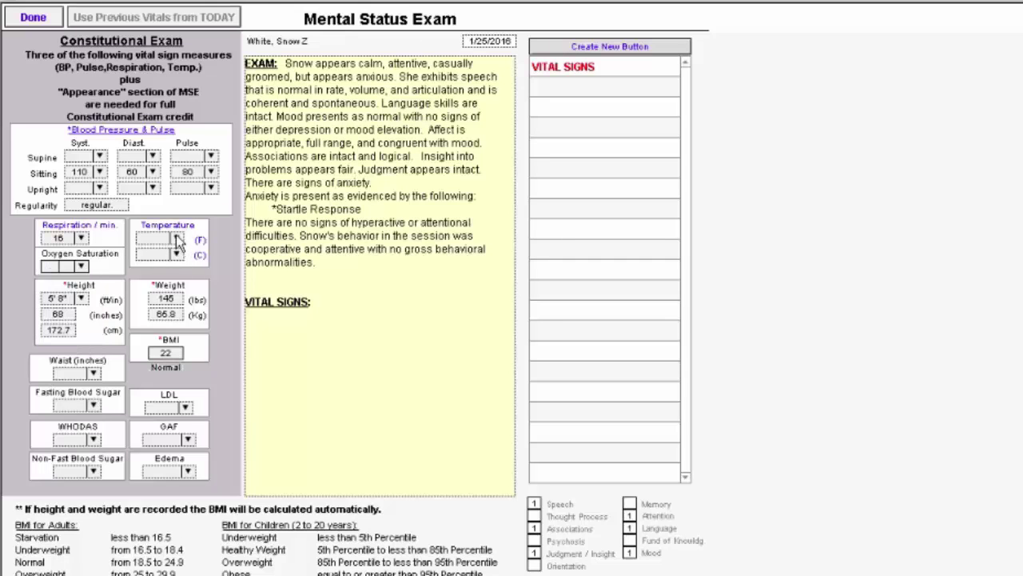
click(175, 238)
click(153, 346)
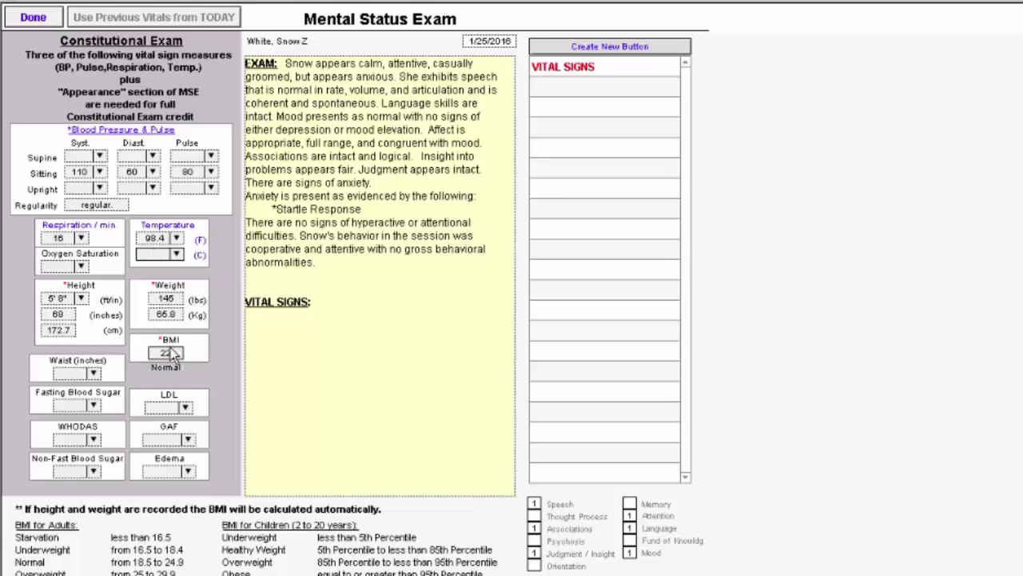
Change the patient's weight to 125 lbs and let the BMI recalculate.
double_click(178, 298)
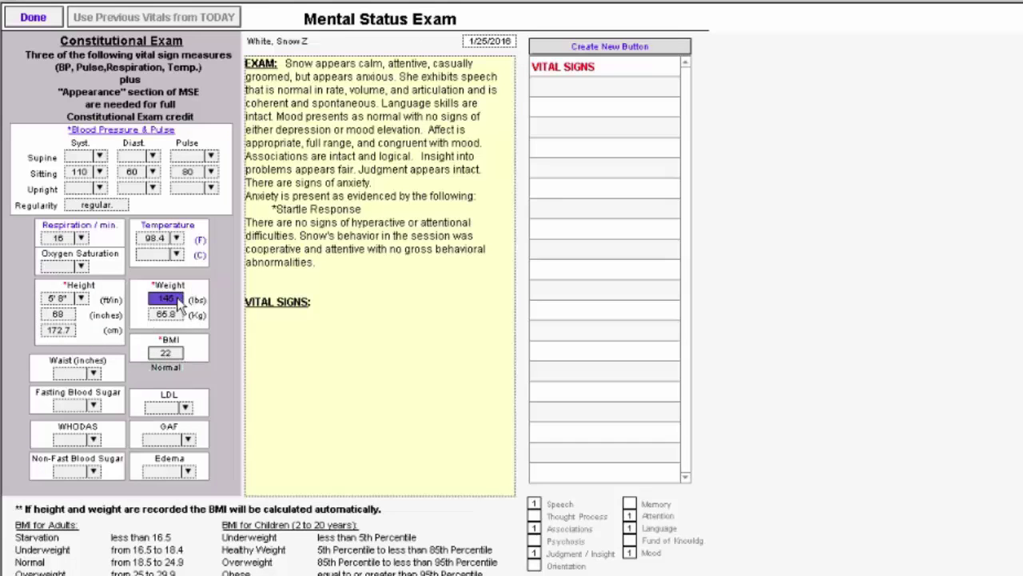
text(146)
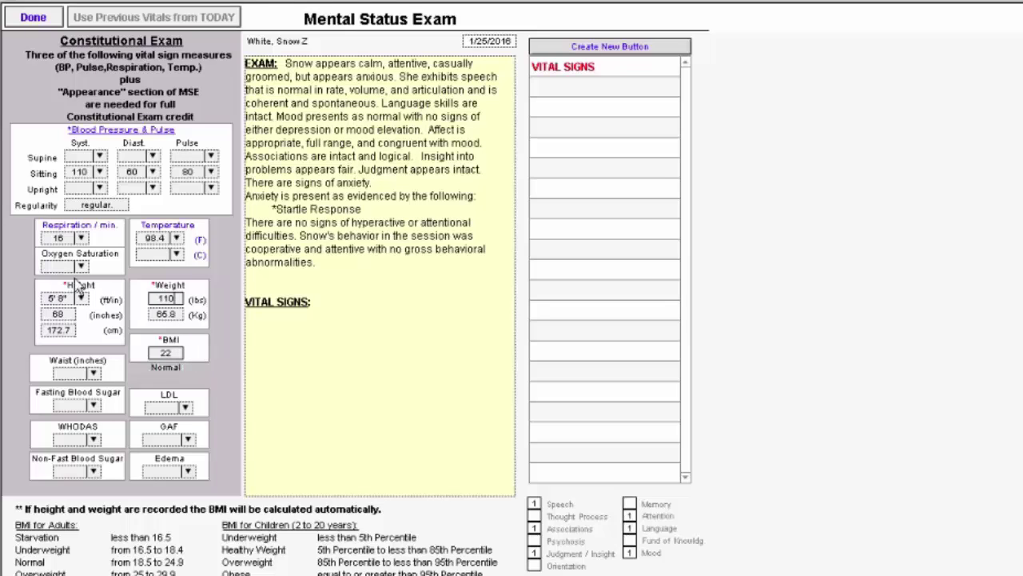
key(BackSpace)
click(192, 345)
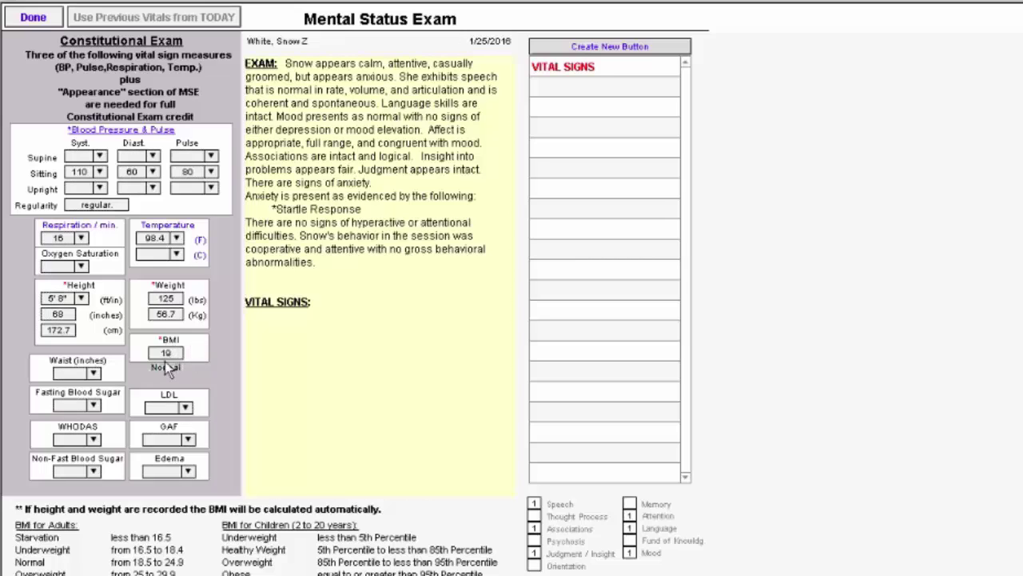
Record fasting blood sugar 105, LDL 50 and edema +2, and finish the vital signs to return to the nursing progress note.
click(95, 405)
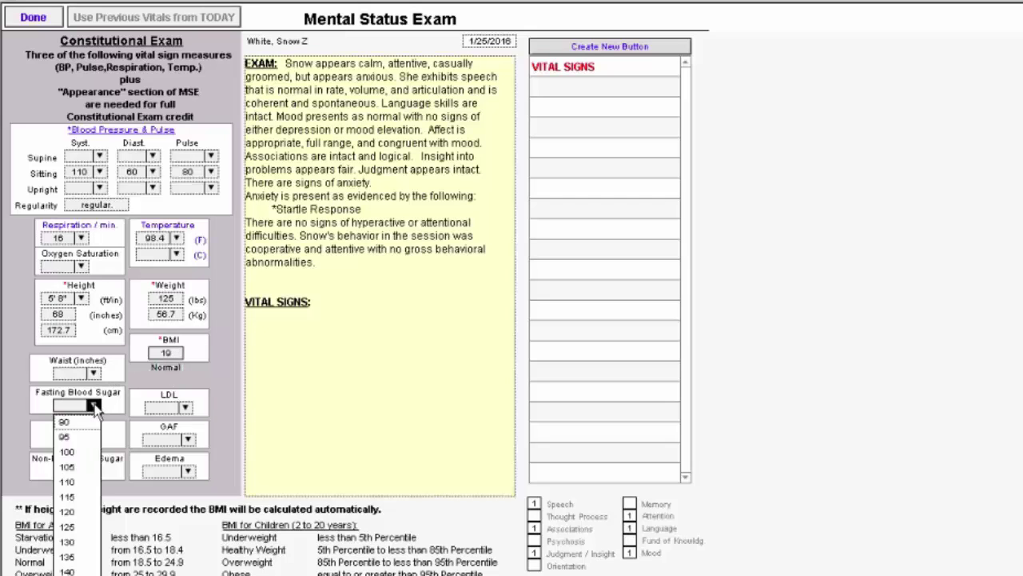
click(75, 465)
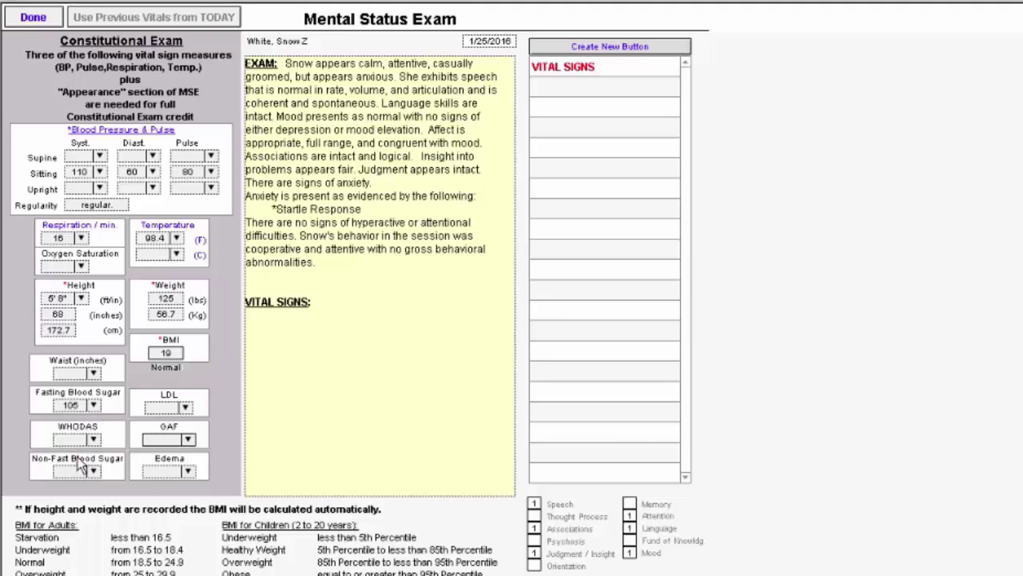
click(185, 406)
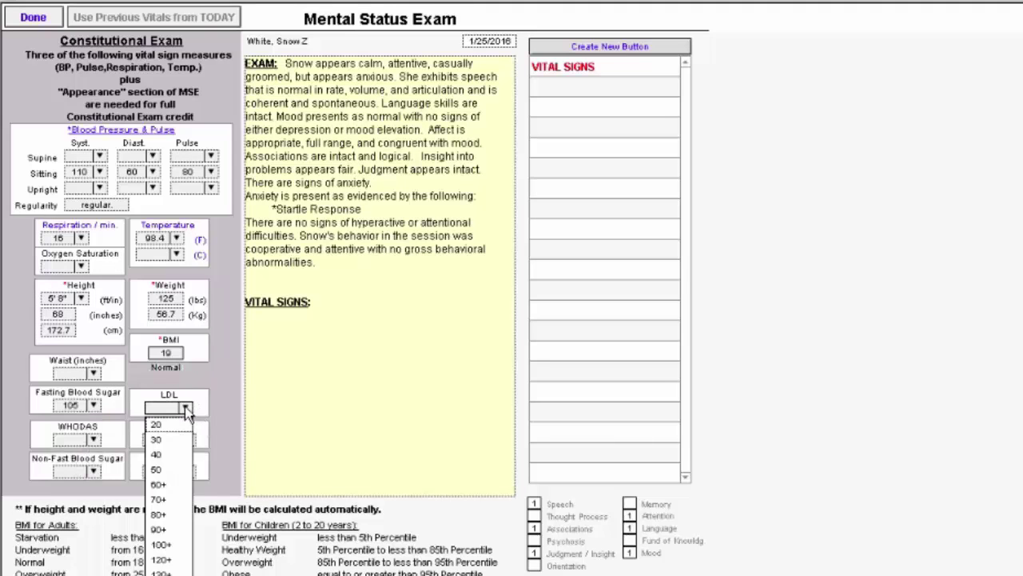
click(156, 470)
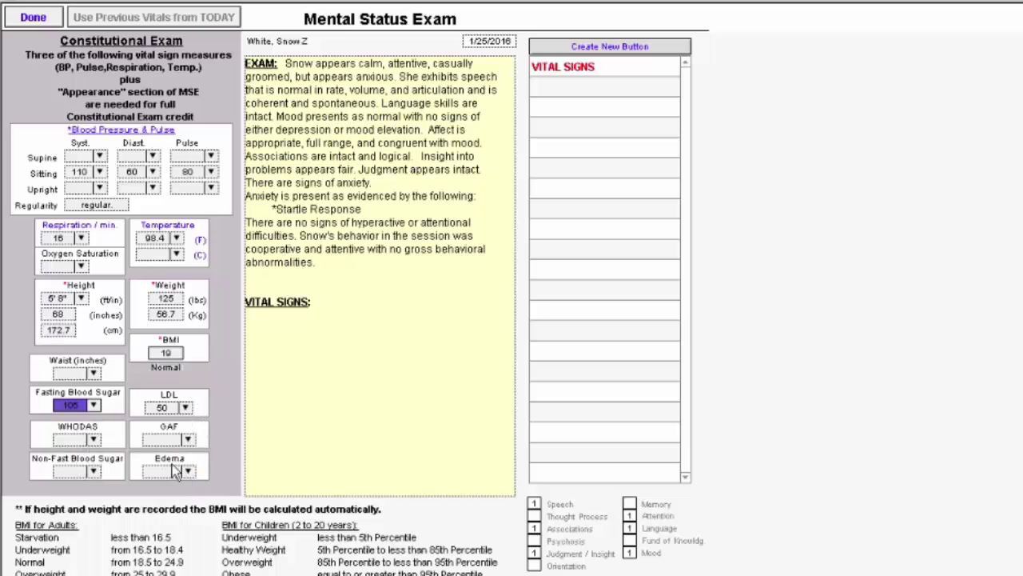
click(190, 472)
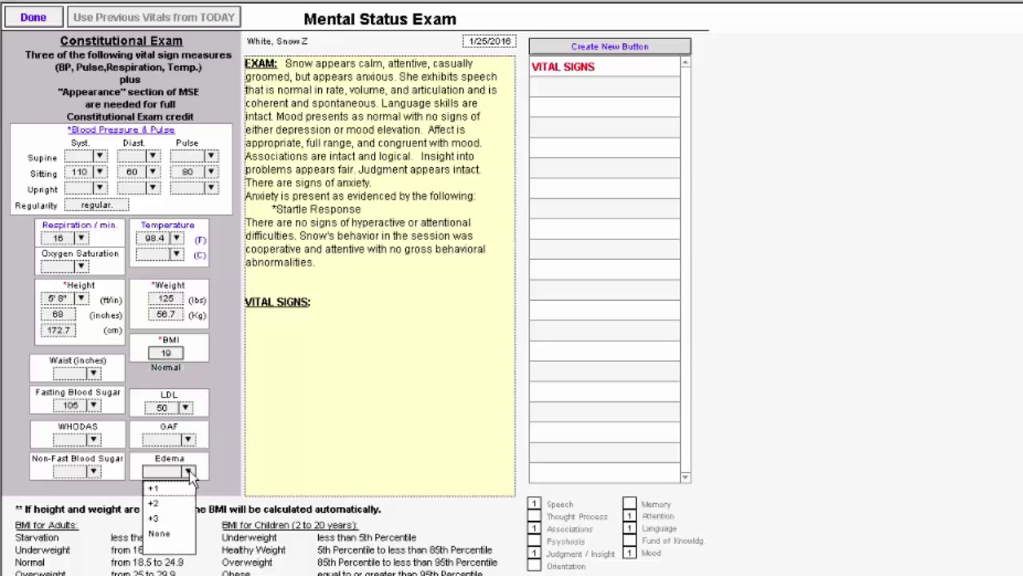
click(161, 502)
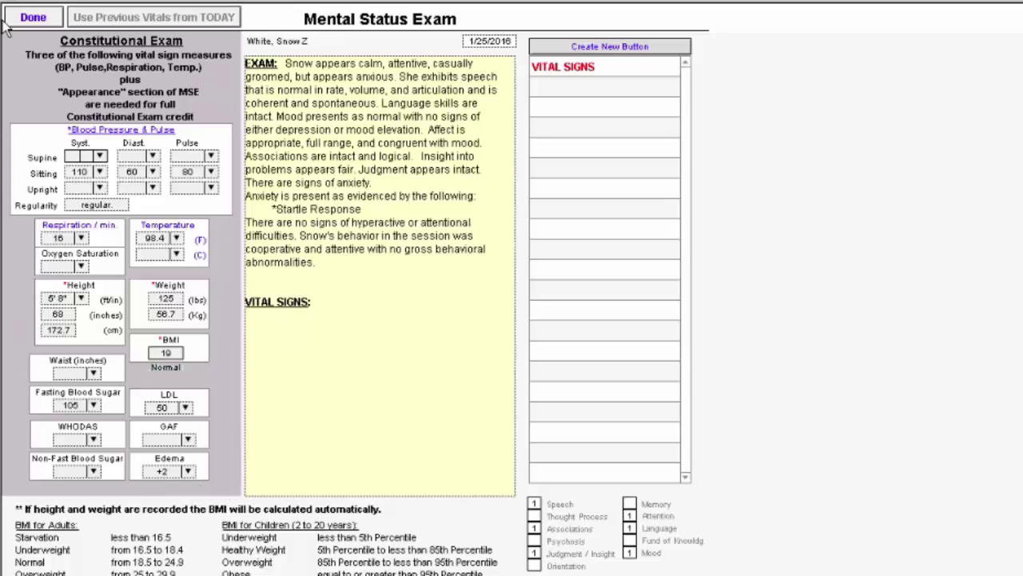
click(31, 22)
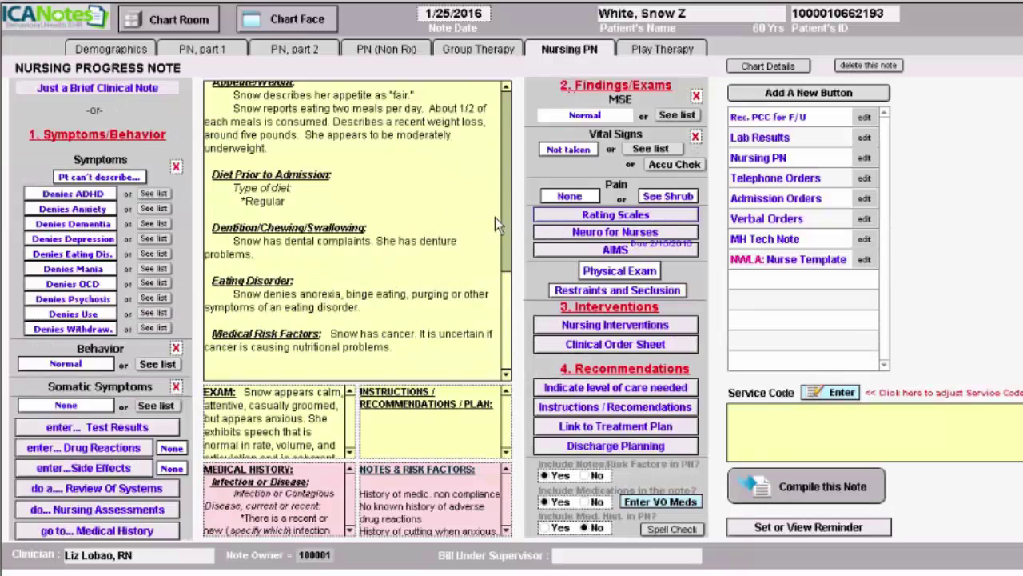
Check the note's exam section, and browse the Neuro for Nurses options for eyes/pupils, arms, legs and reflexes before returning to the progress note.
click(350, 406)
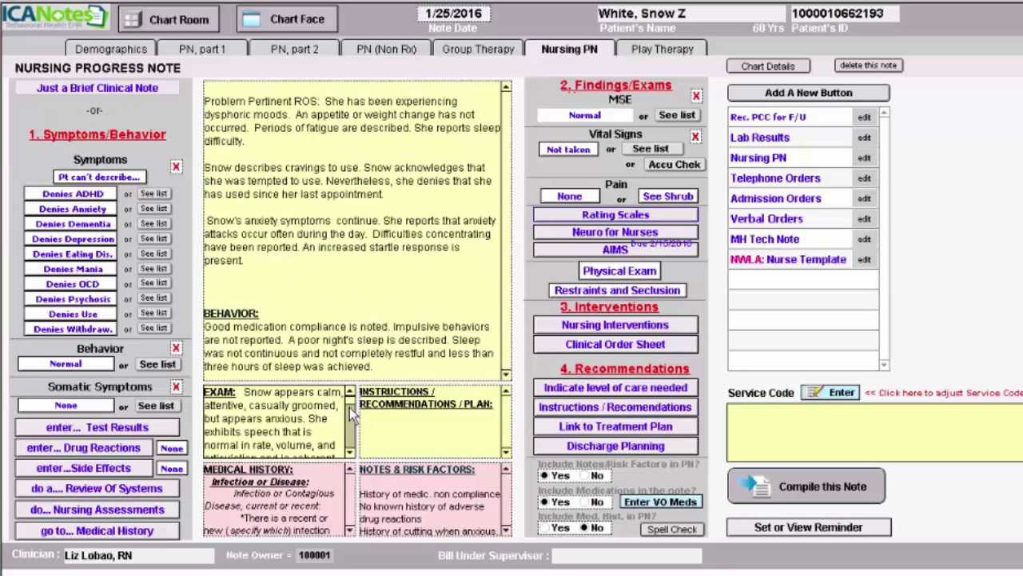
click(506, 292)
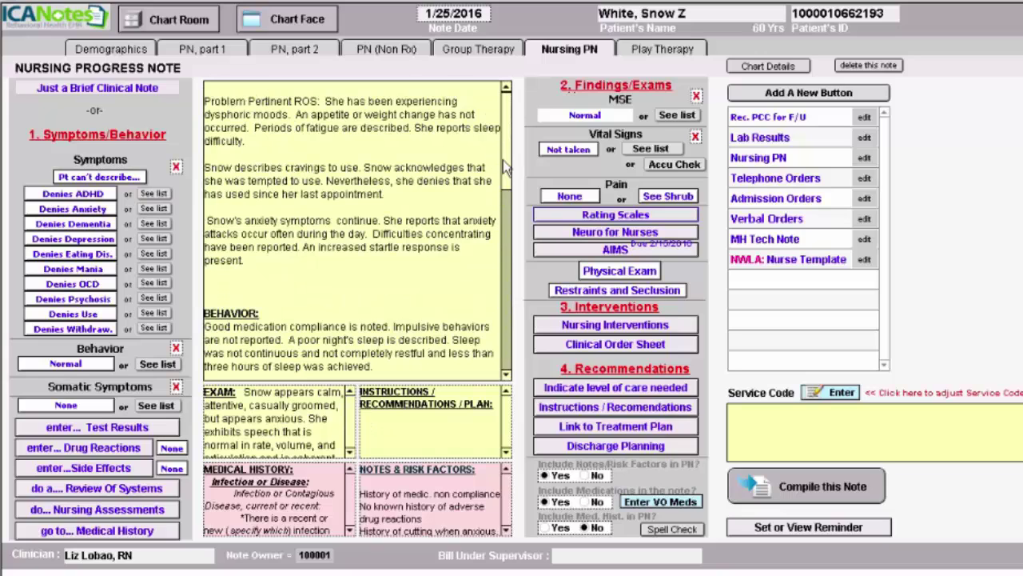
click(349, 420)
drag(350, 402, 351, 432)
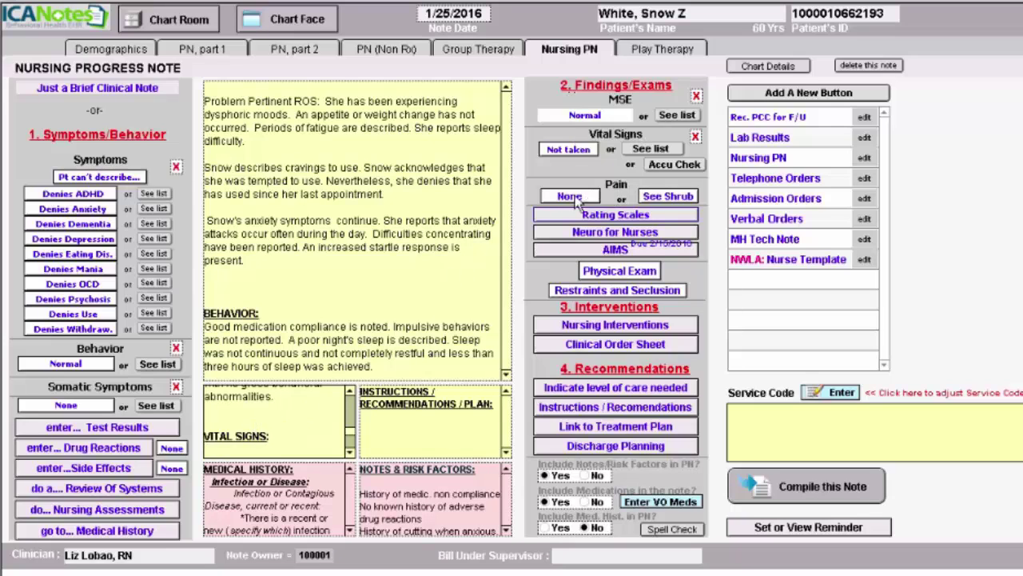
click(623, 235)
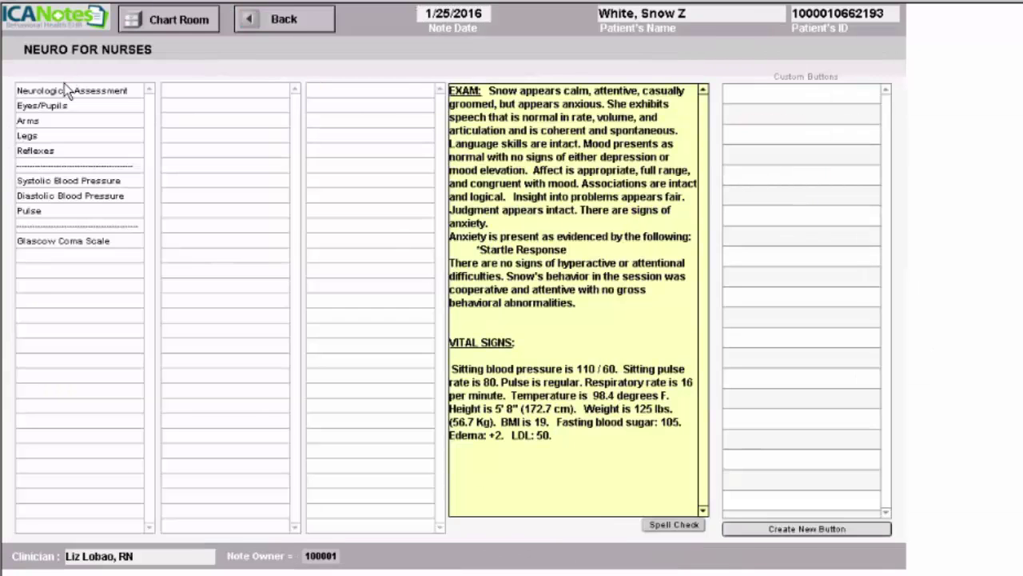
click(68, 107)
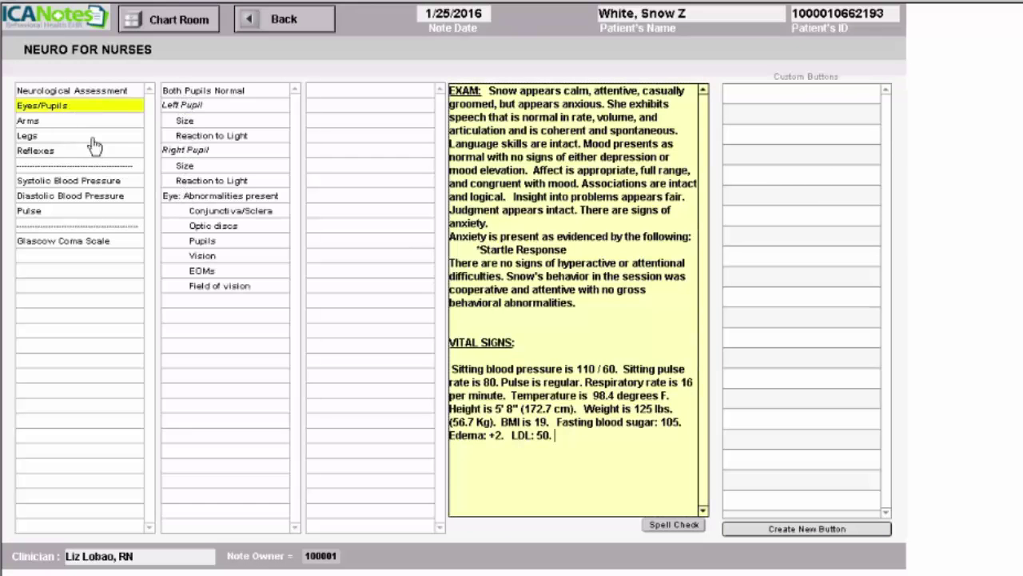
click(77, 121)
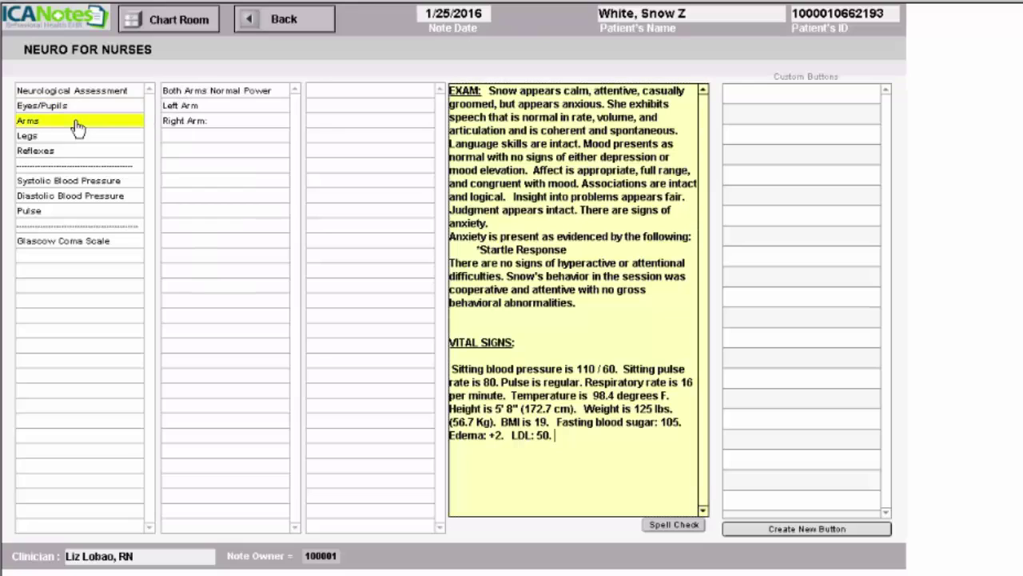
click(75, 135)
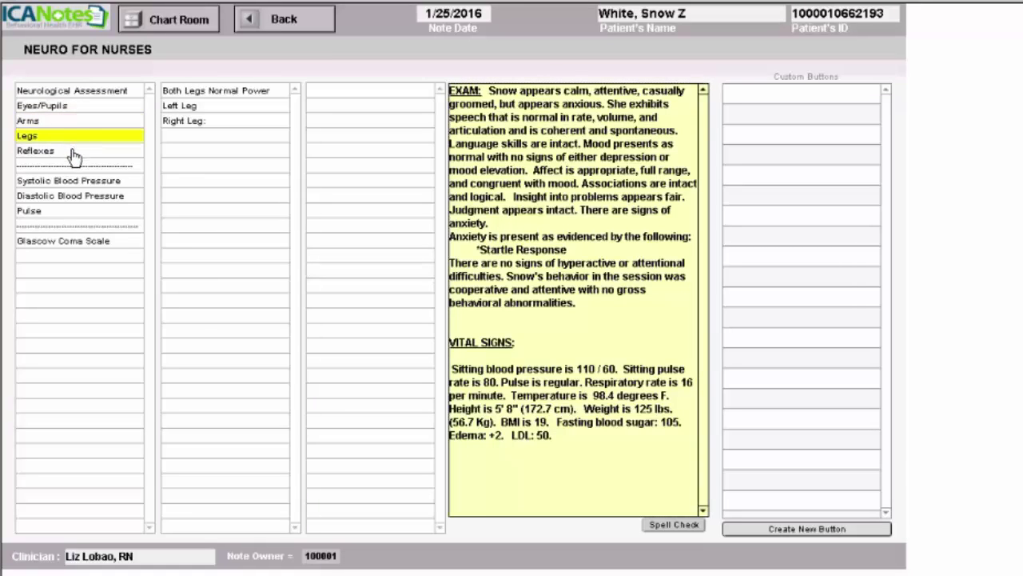
click(73, 152)
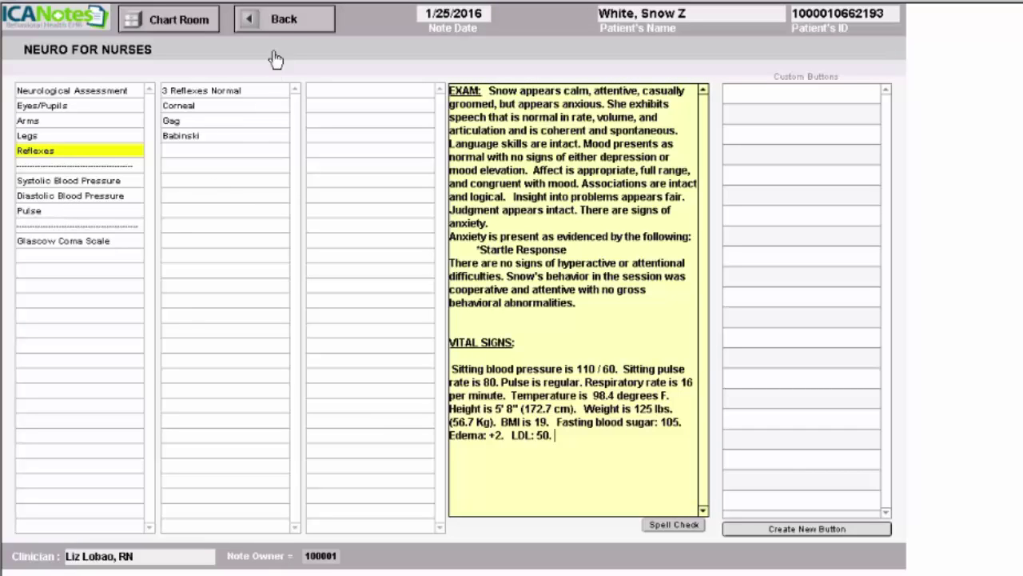
click(287, 26)
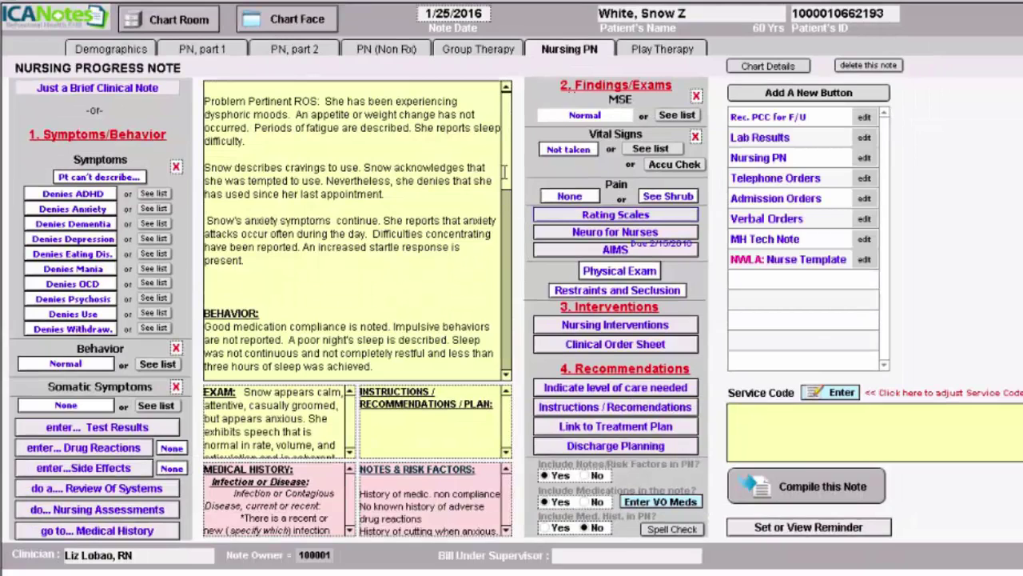
Add a nursing intervention to the note for encouraging regular sleep habits.
drag(503, 178, 499, 379)
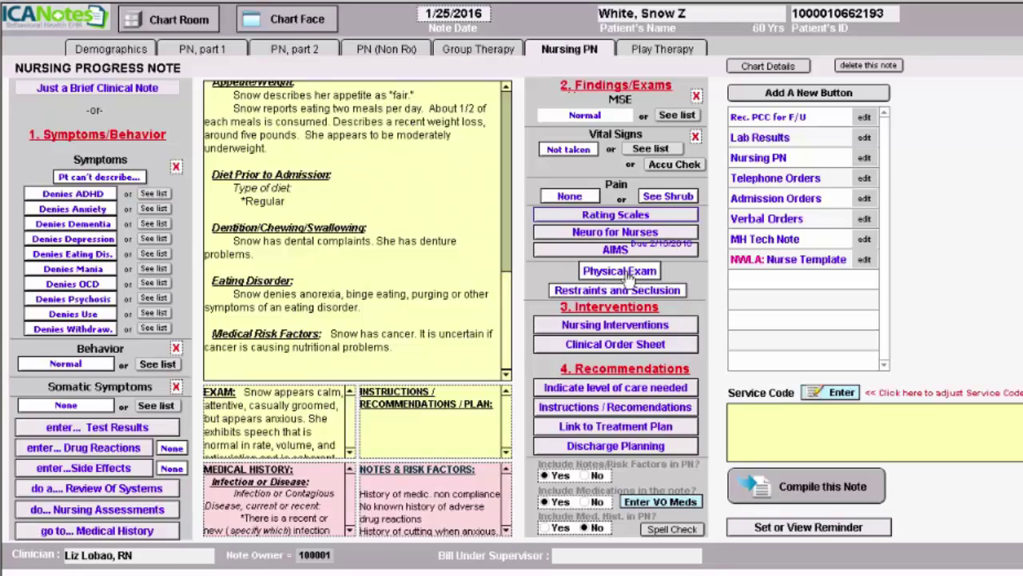
click(614, 326)
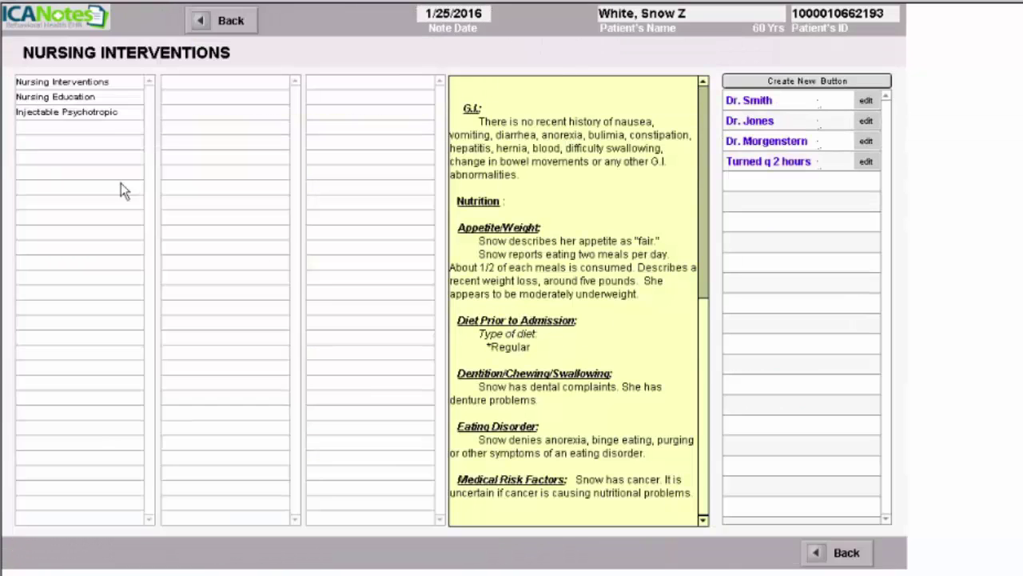
click(72, 83)
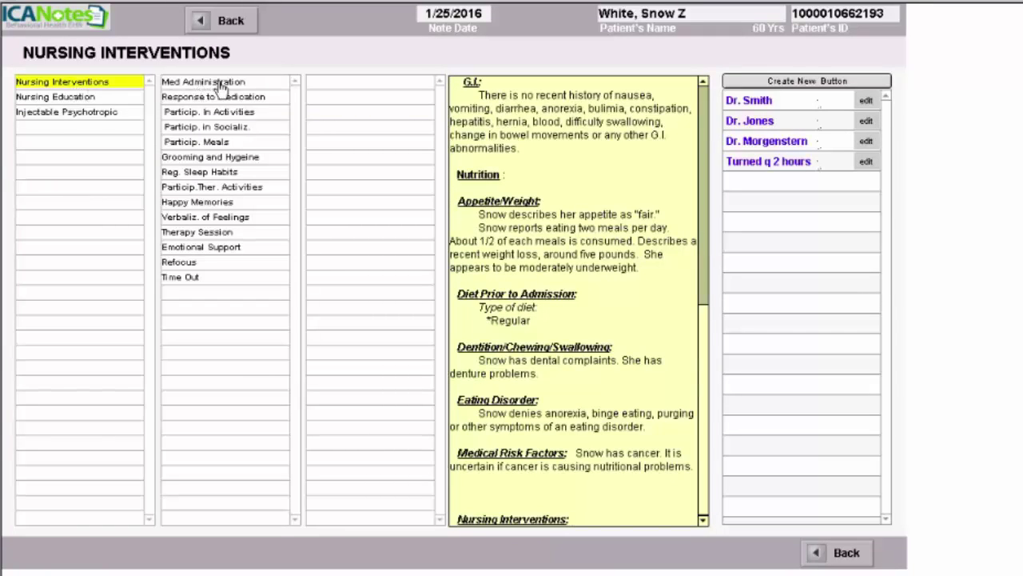
click(221, 176)
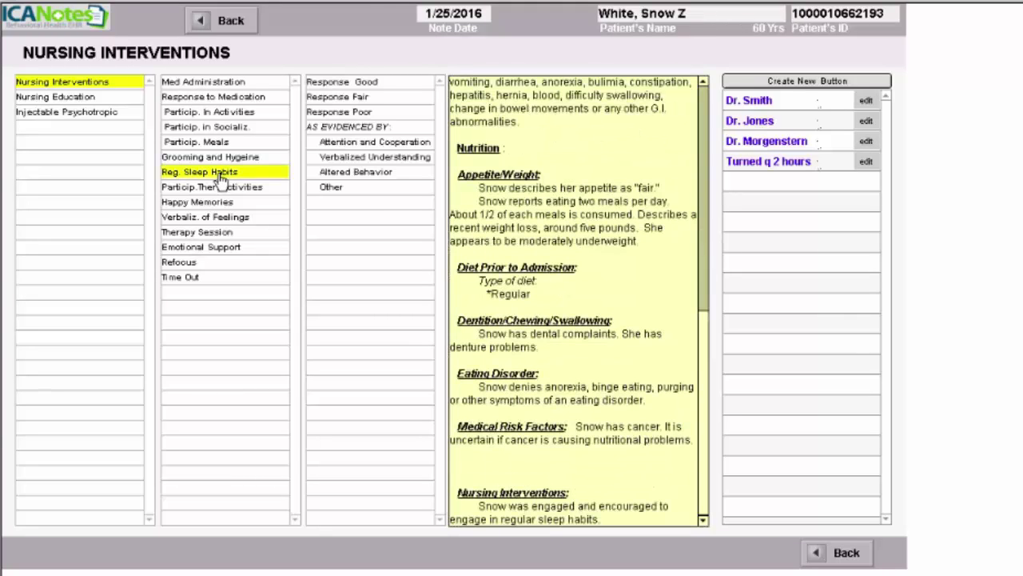
Record a good response to the sleep intervention, evidenced by attention and cooperation, and document medication education with fair comprehension evidenced by altered behavior.
click(358, 85)
click(358, 144)
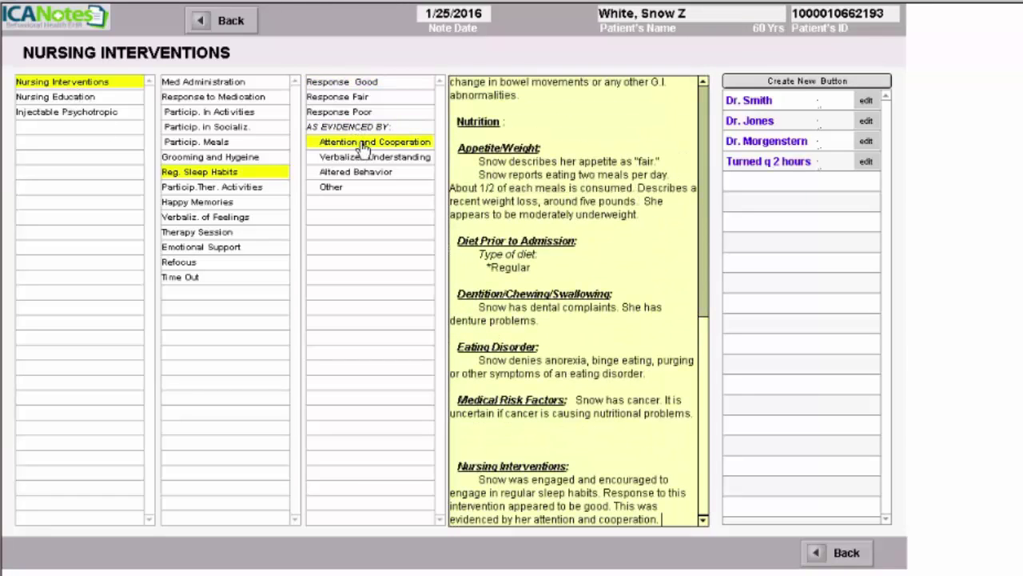
click(80, 99)
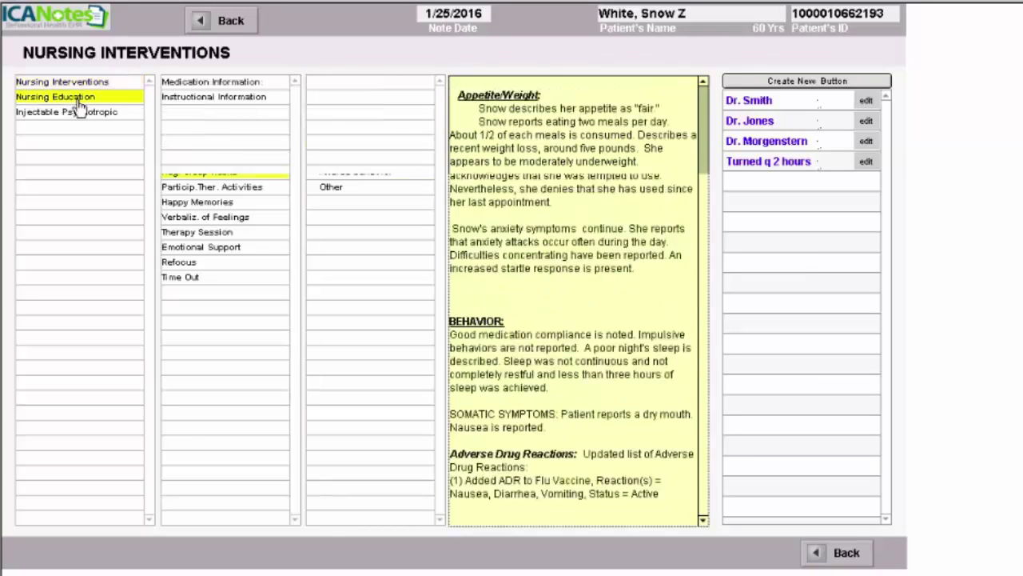
click(223, 83)
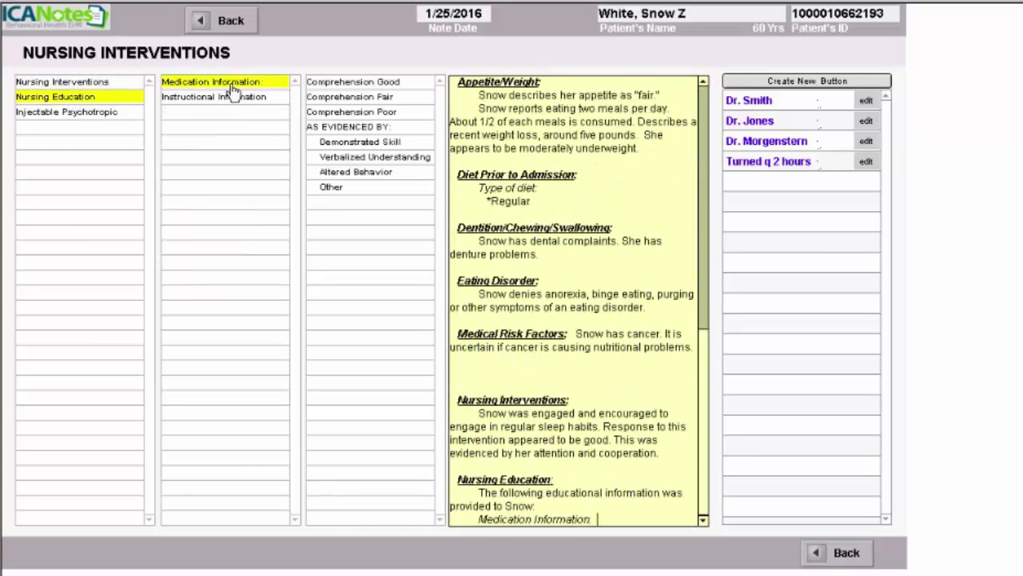
click(376, 96)
click(360, 129)
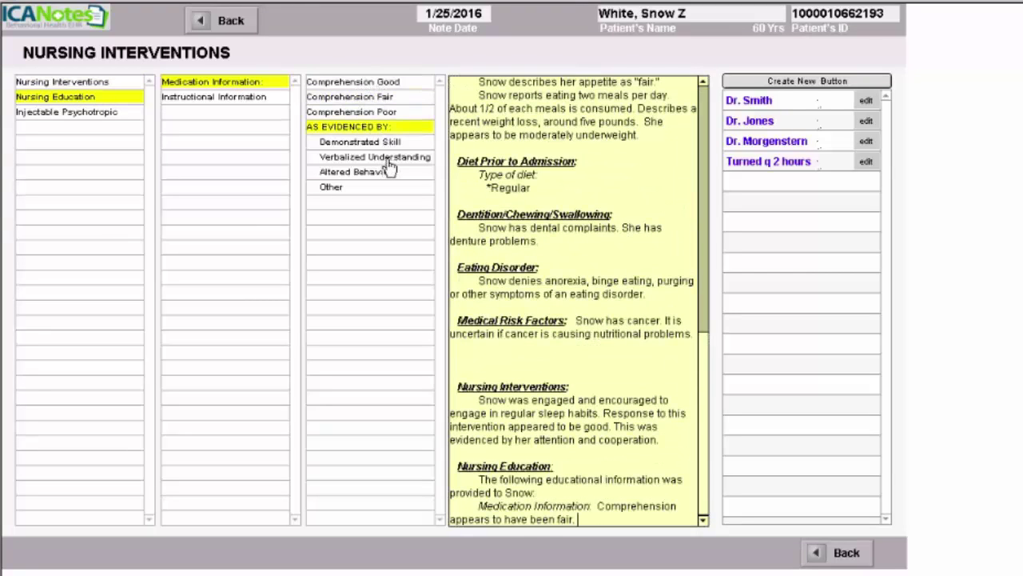
click(379, 175)
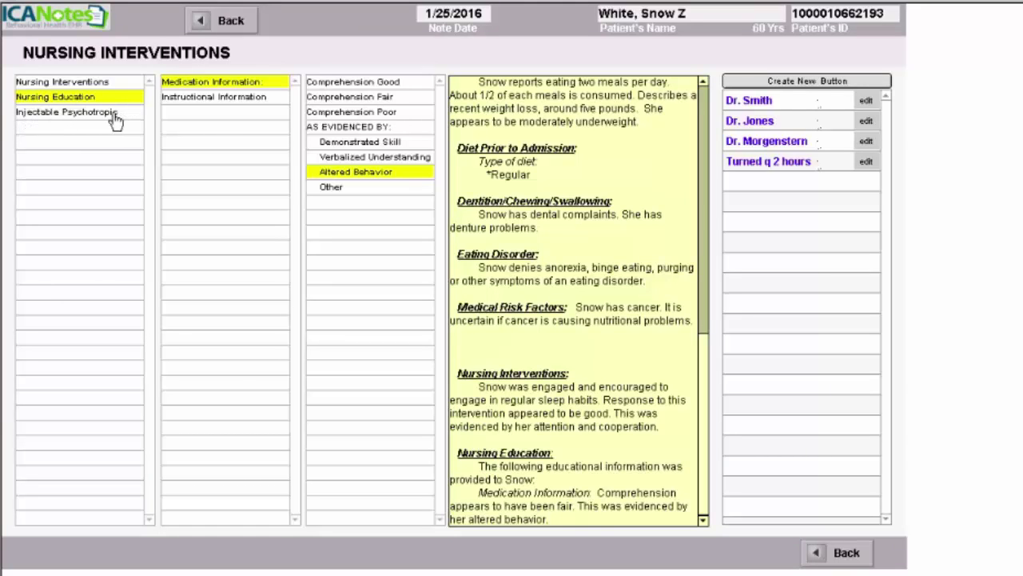
click(232, 21)
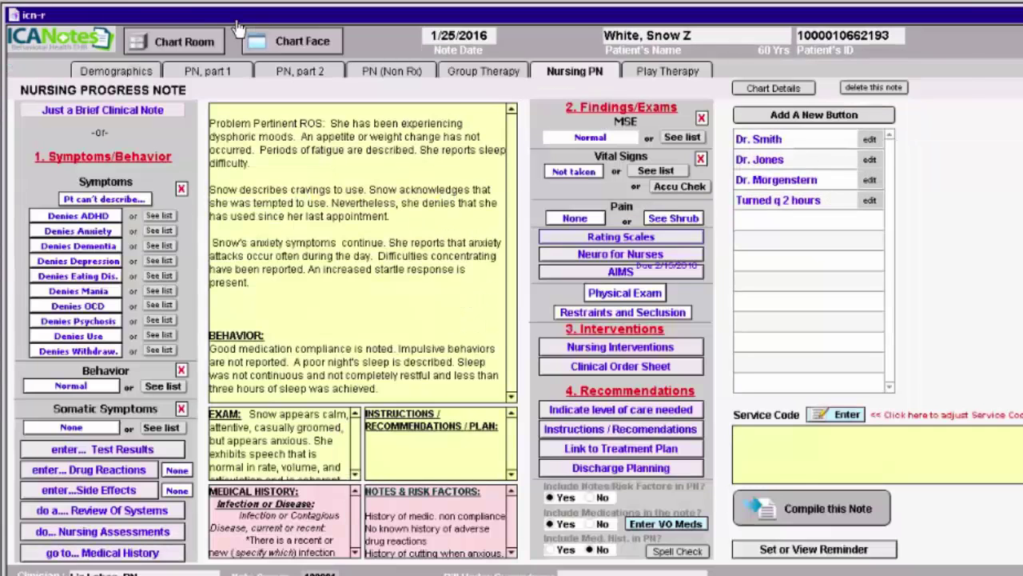
Add plan instructions for a clinic/outpatient treatment setting, supportive therapy and sleep hygiene, and return to the nursing progress note.
scroll(487, 304, down, 5)
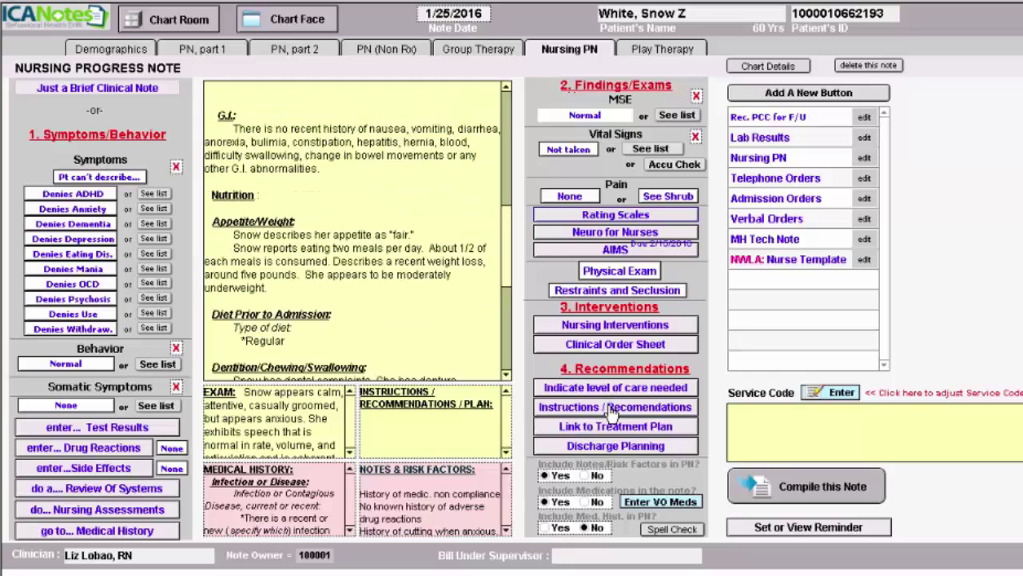
click(610, 406)
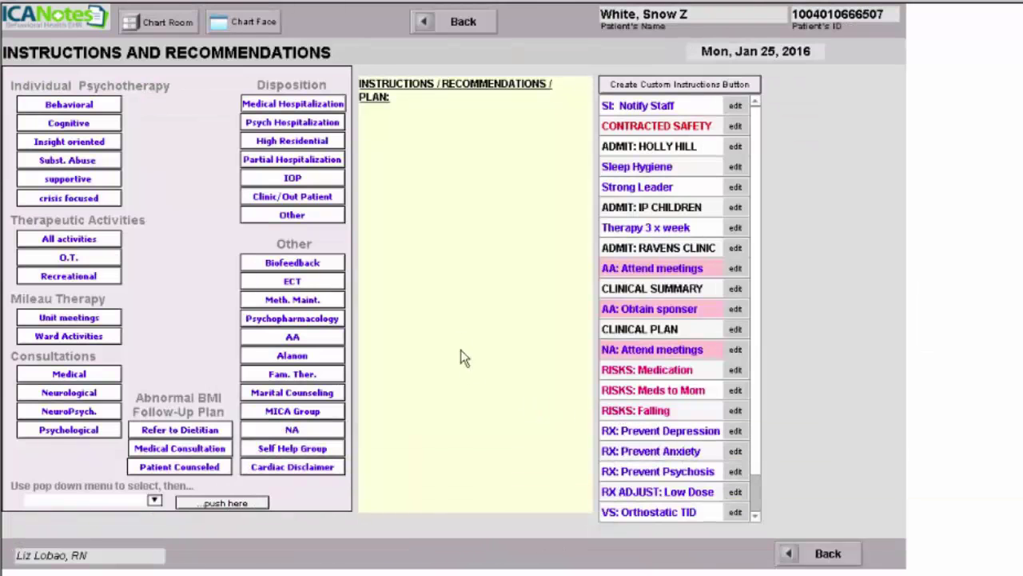
click(295, 205)
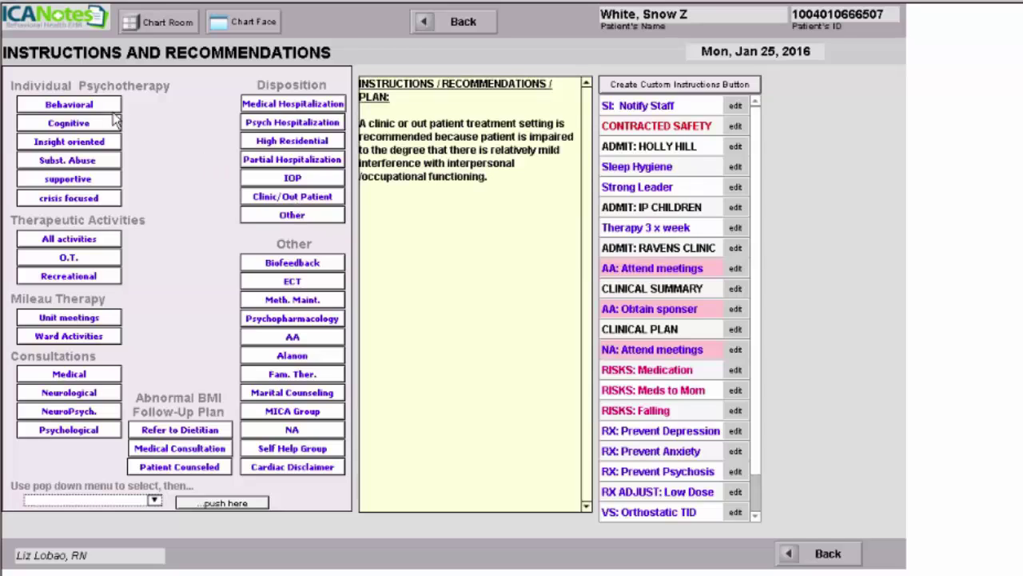
click(69, 180)
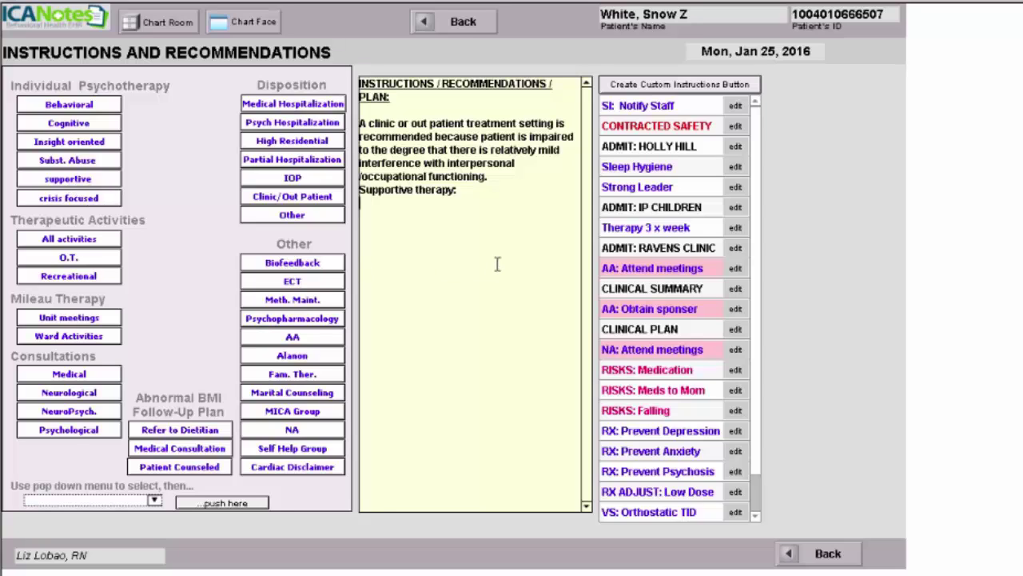
click(637, 167)
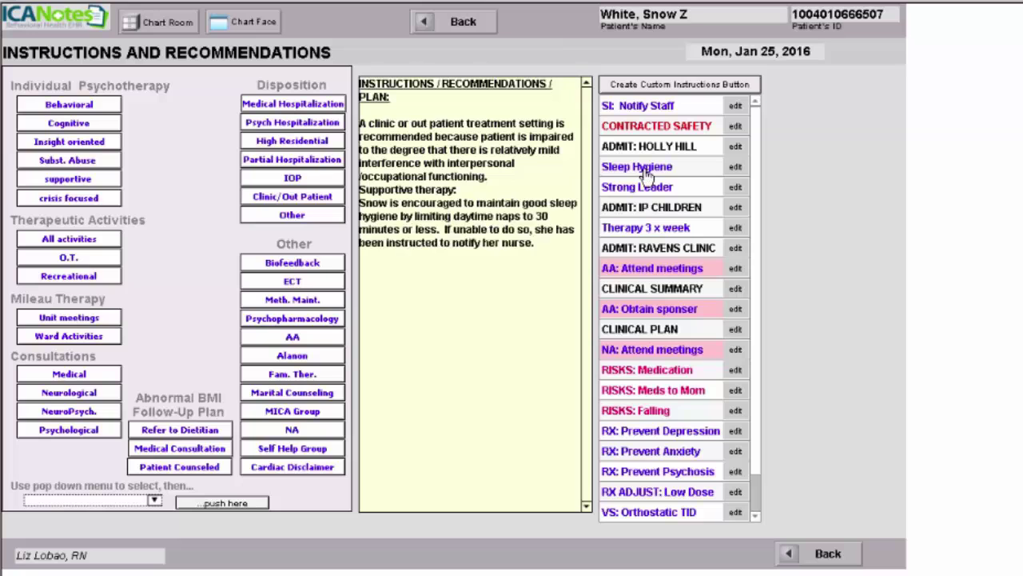
click(467, 27)
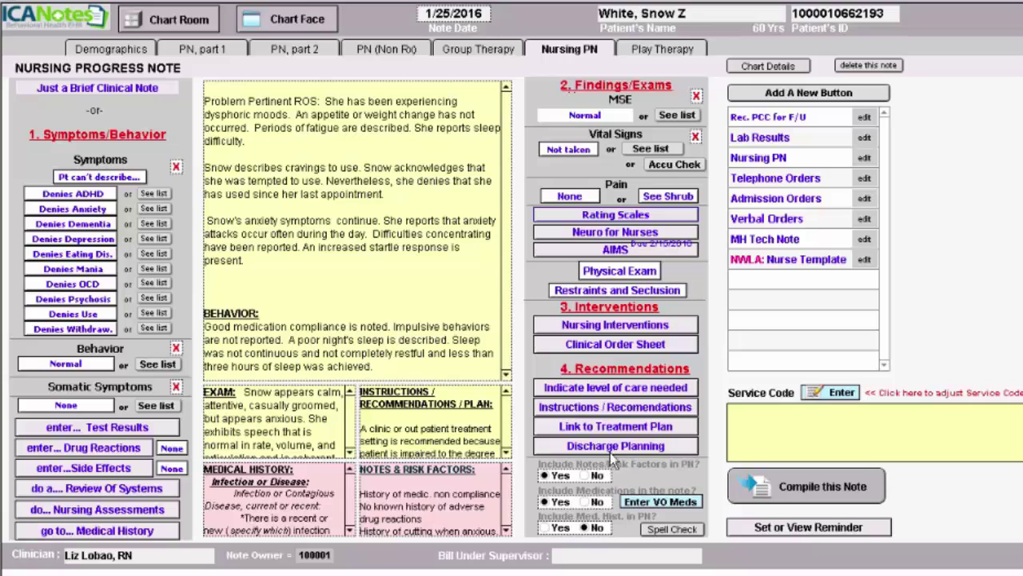
Compile the note and change the discipline in its title to the clinician's name with the RN credential.
click(817, 489)
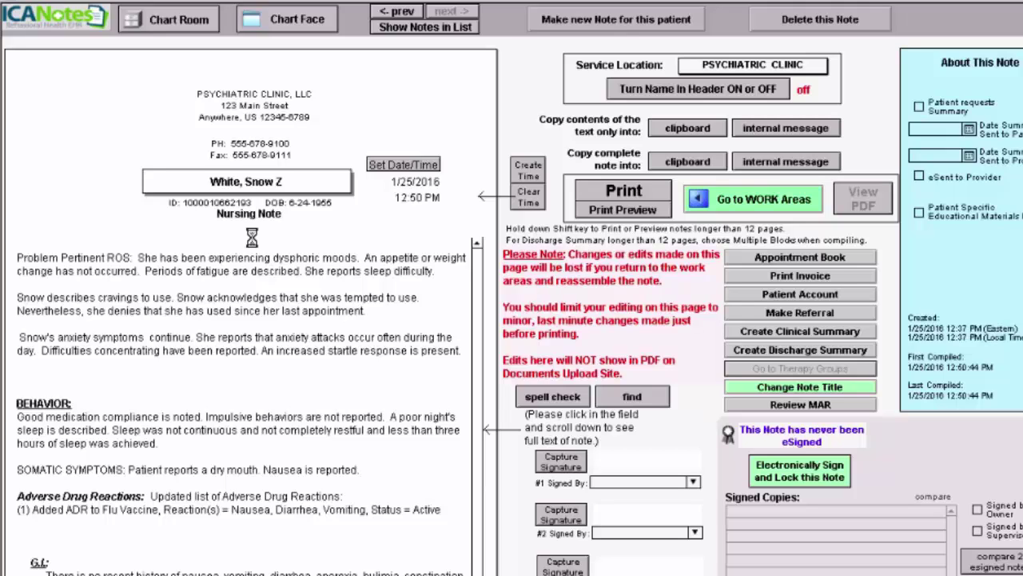
click(800, 388)
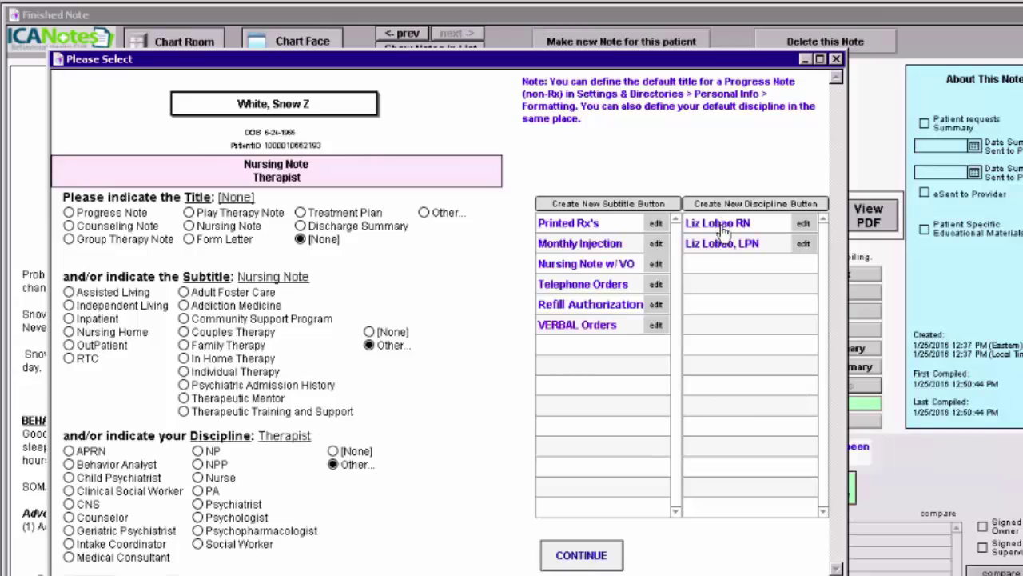
click(720, 226)
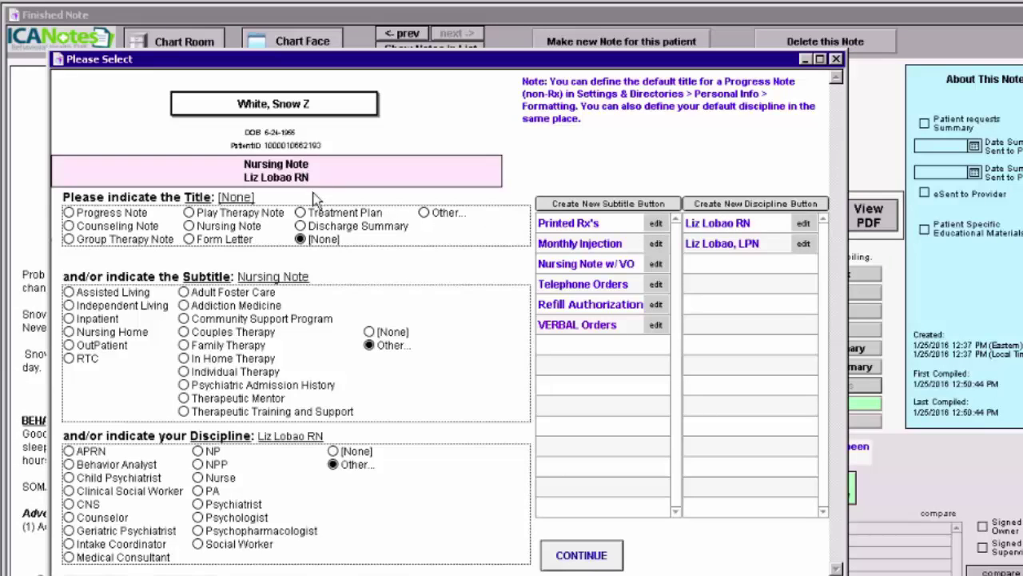
click(580, 555)
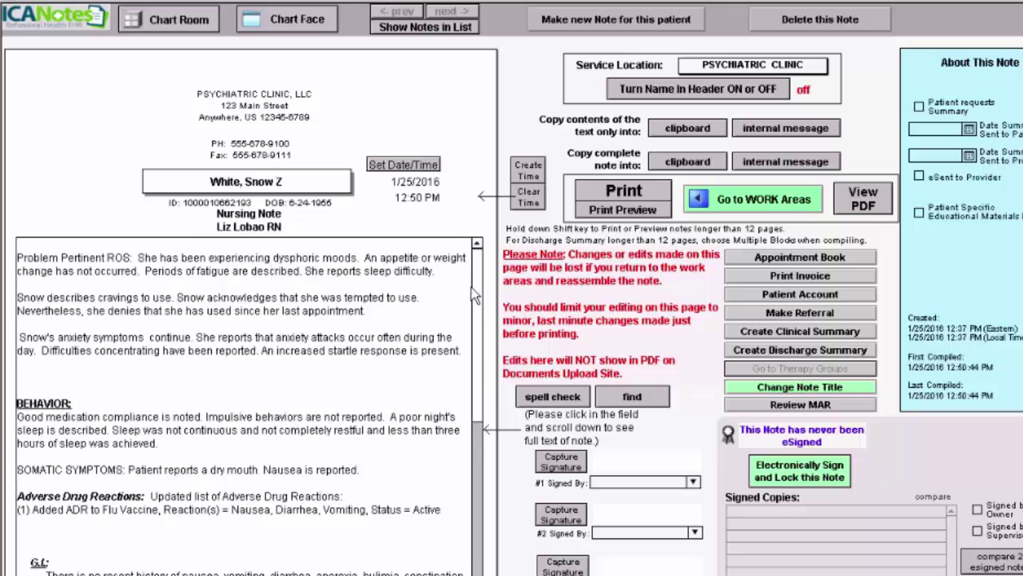
Review the compiled nursing note, electronically sign and lock it, and return to the patient's chart face.
scroll(478, 328, down, 3)
scroll(478, 335, down, 15)
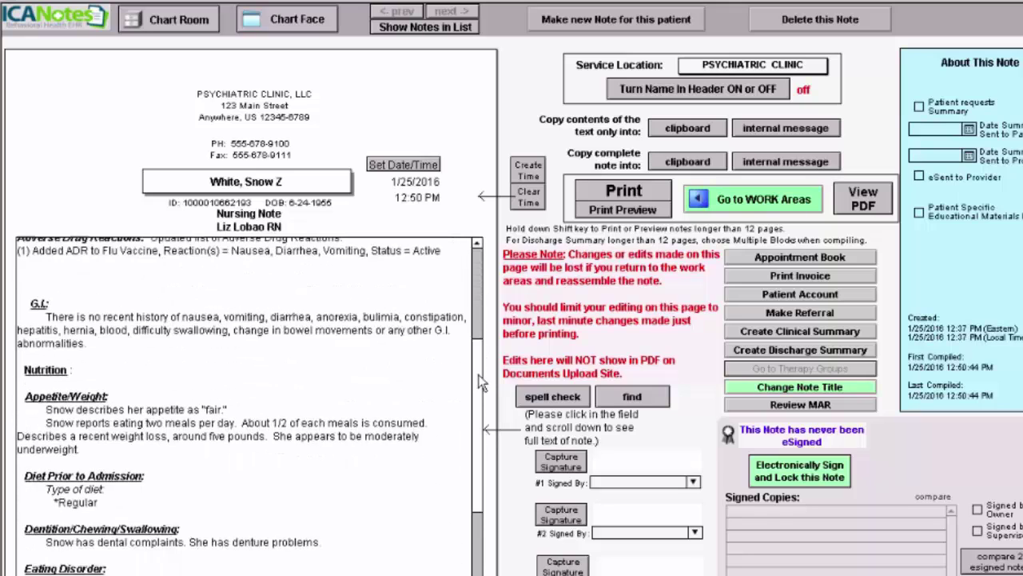
scroll(249, 406, down, 1)
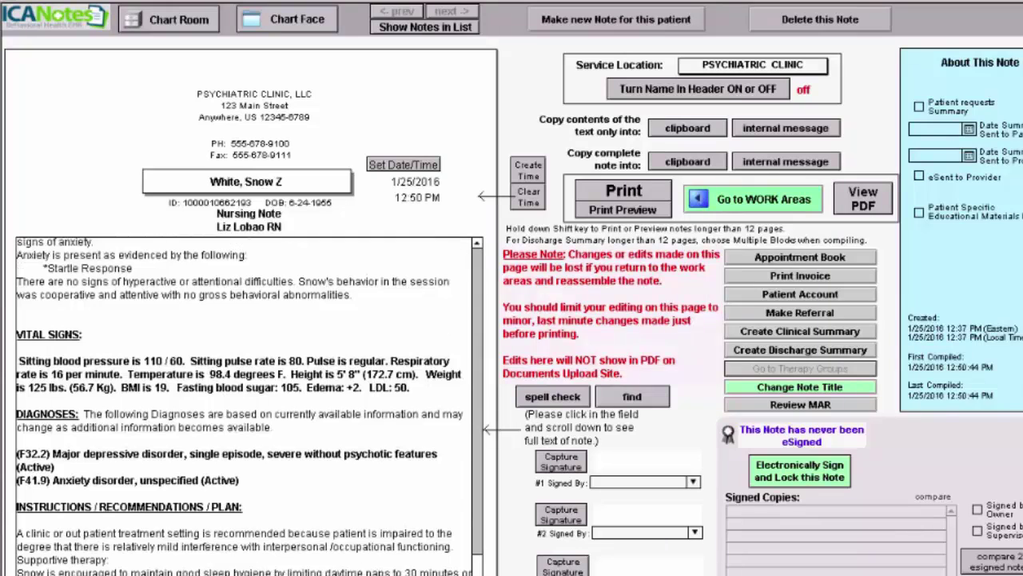
scroll(250, 406, down, 1)
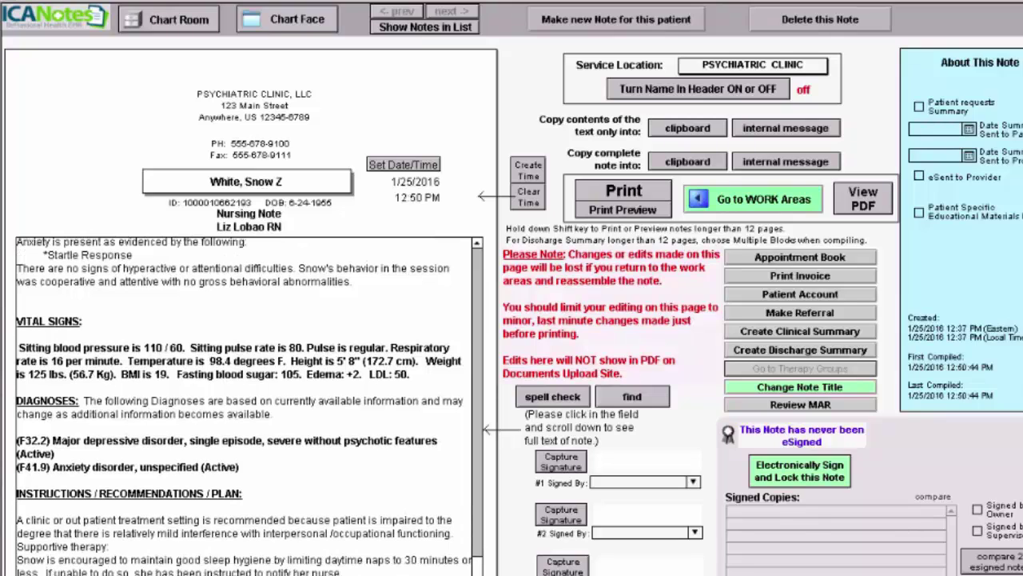
click(807, 473)
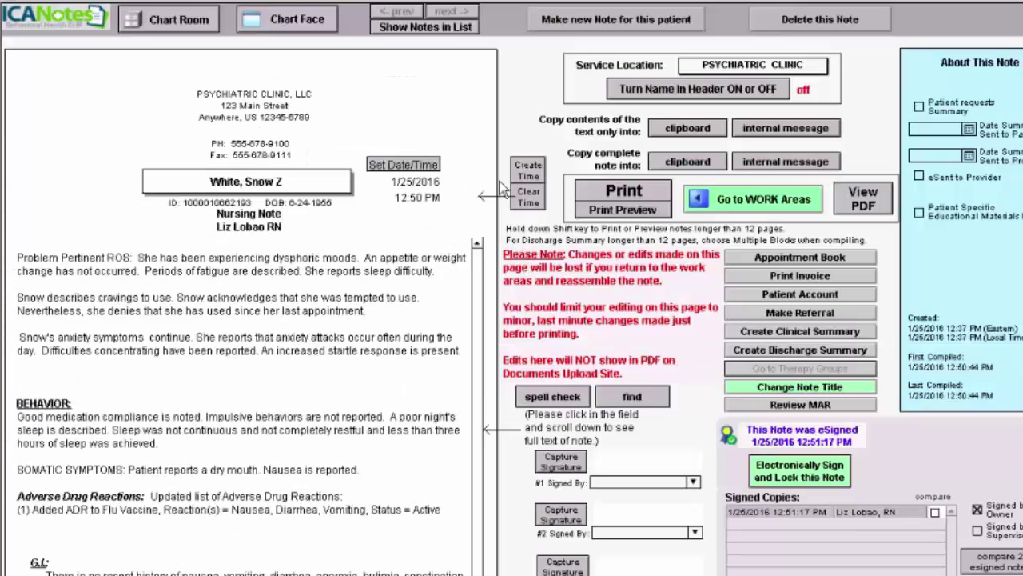
click(303, 27)
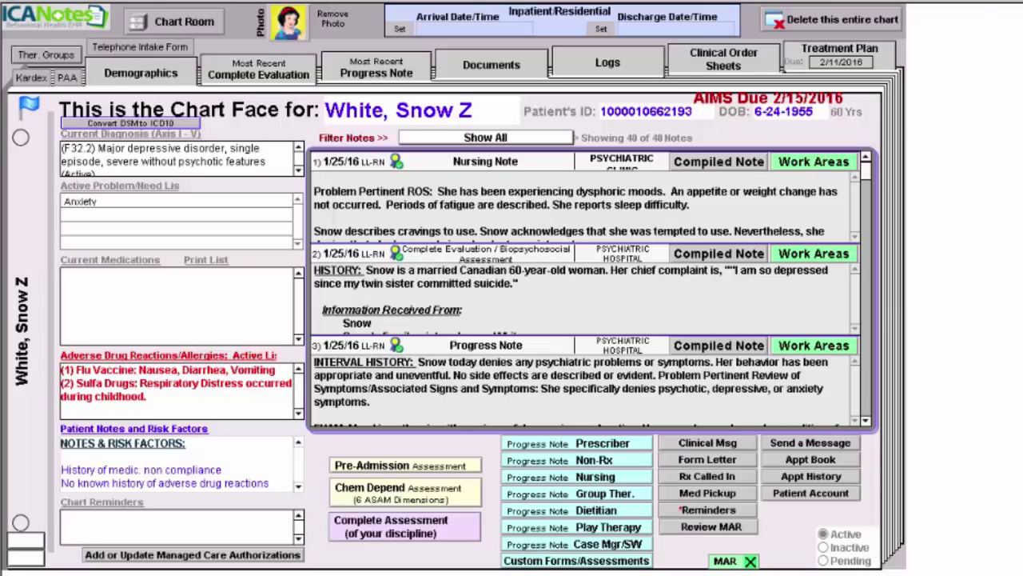
click(932, 0)
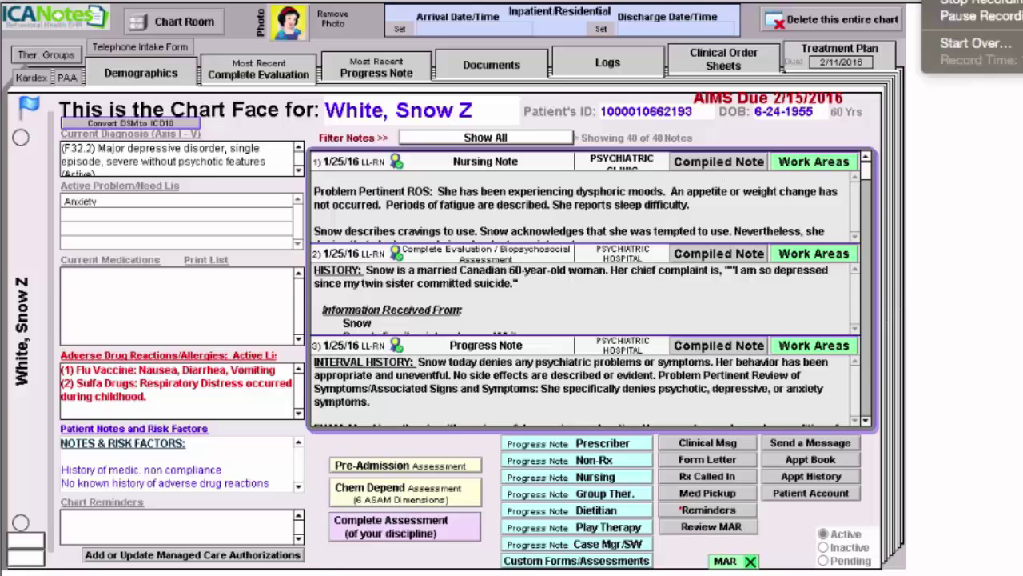